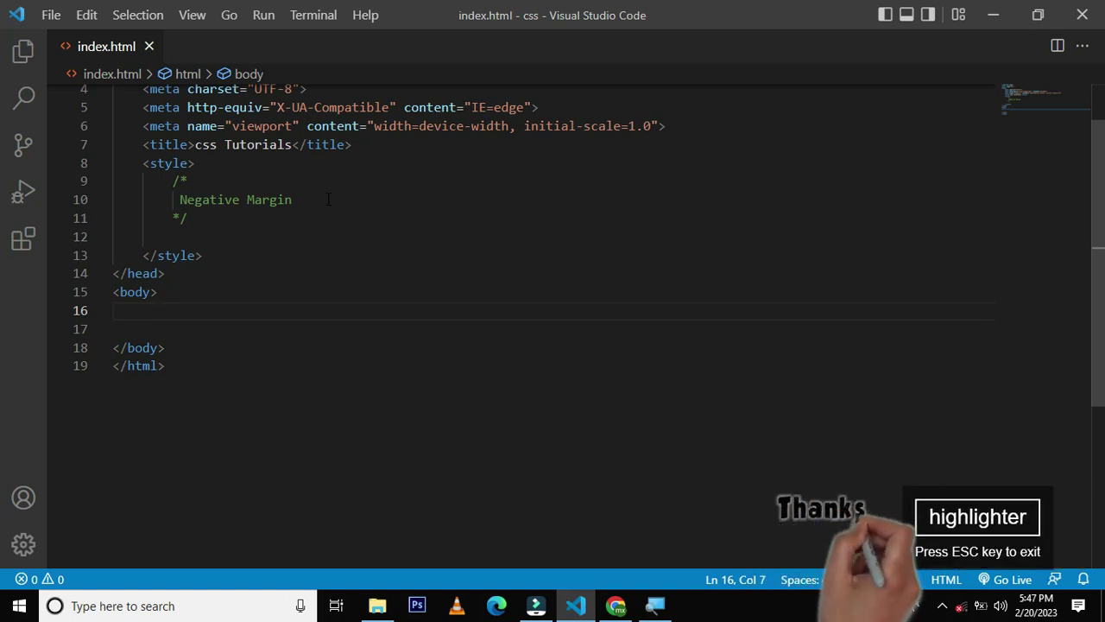
# - Add an h1 reading 'cashirkii hore' and a lorem20 placeholder paragraph to the body
pyautogui.moveTo(298, 199); pyautogui.dragTo(395, 199)
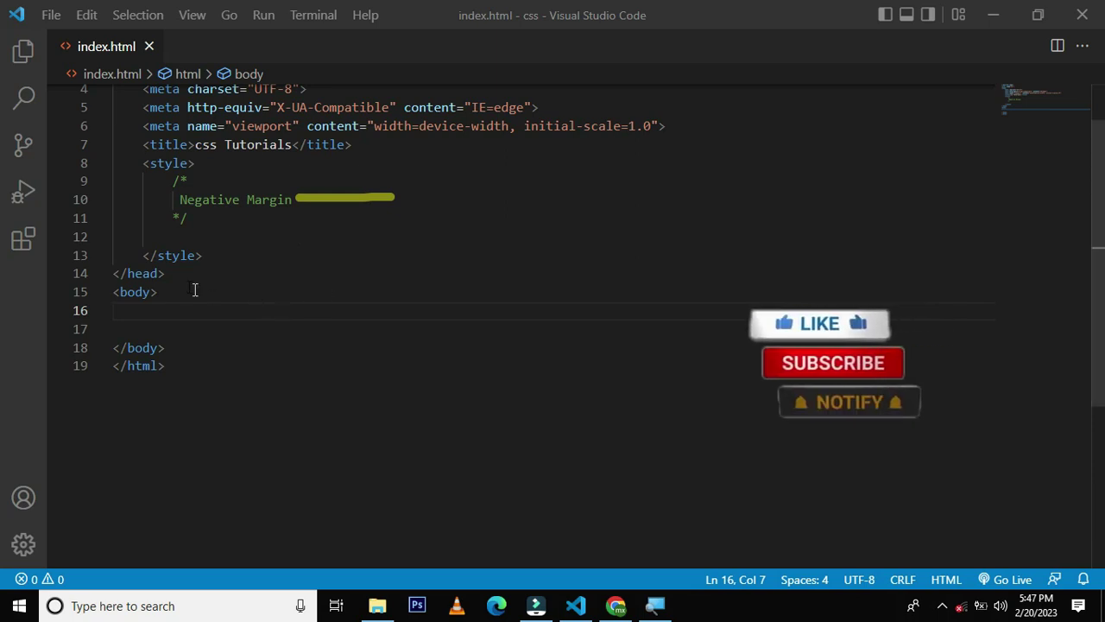
pyautogui.click(198, 328)
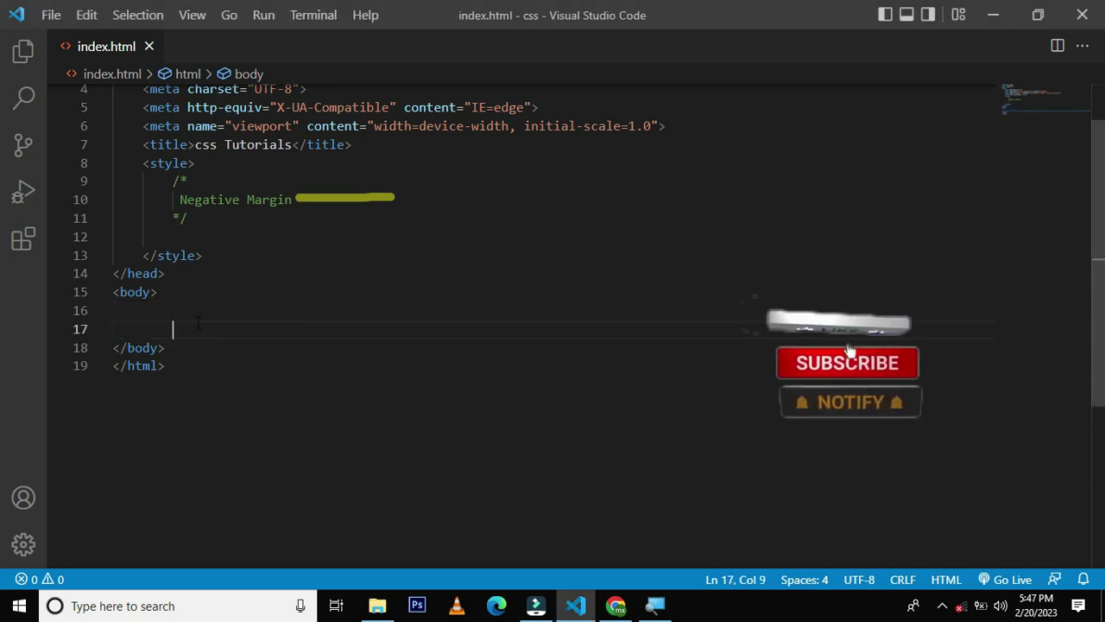
pyautogui.write('h1')
pyautogui.press('Tab')
pyautogui.write('j')
pyautogui.press('BackSpace')
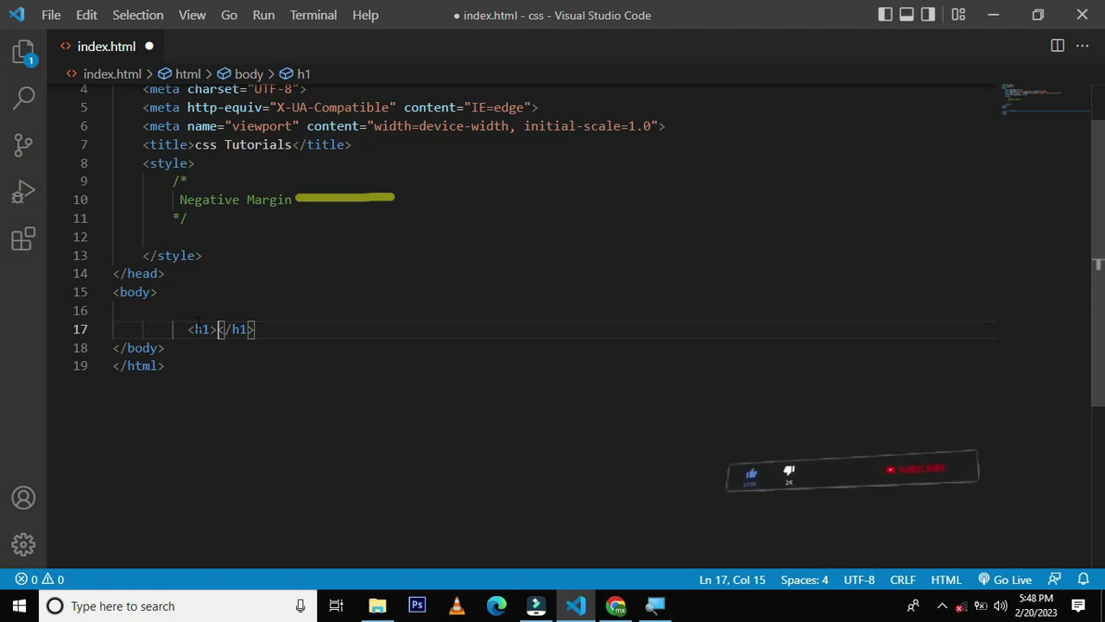
pyautogui.write('cashirkii hore')
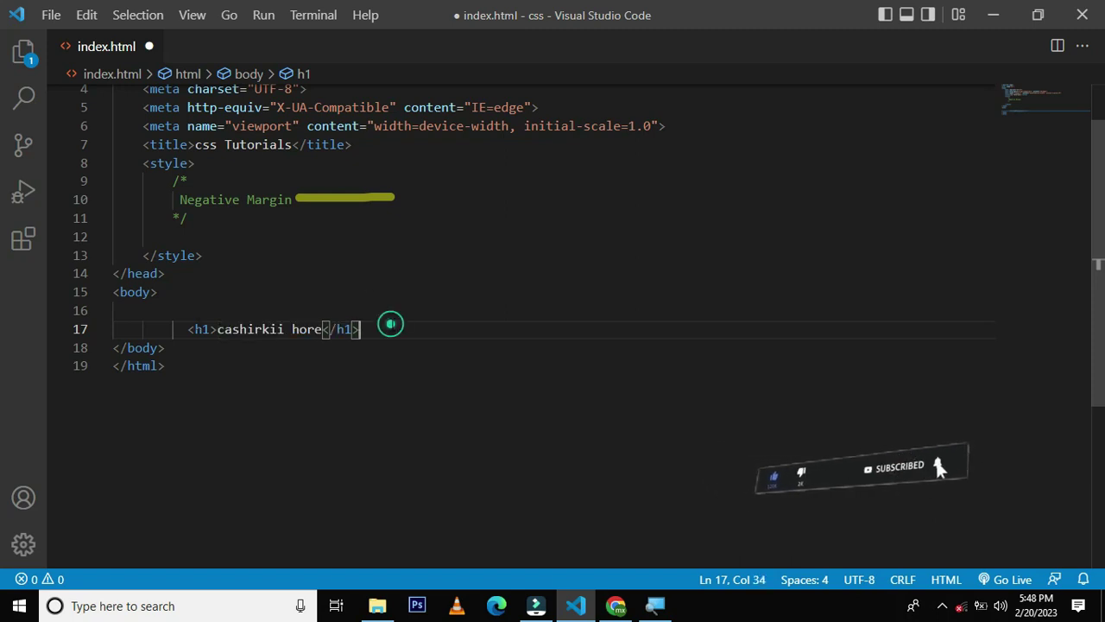
pyautogui.press('Return')
pyautogui.write('p')
pyautogui.press('Tab')
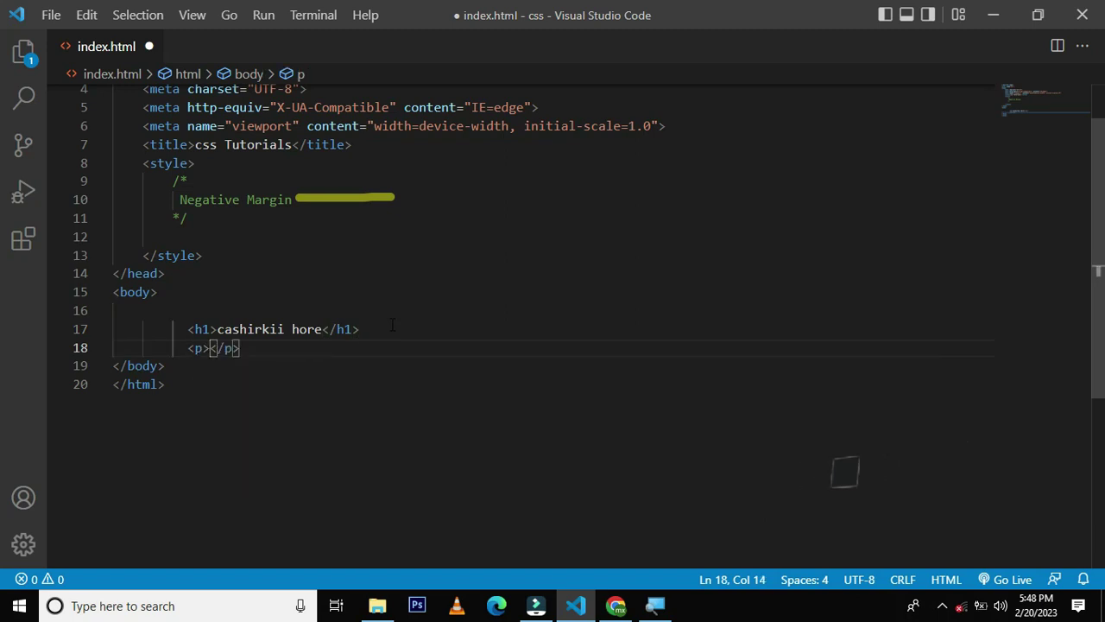
pyautogui.write('lorem10')
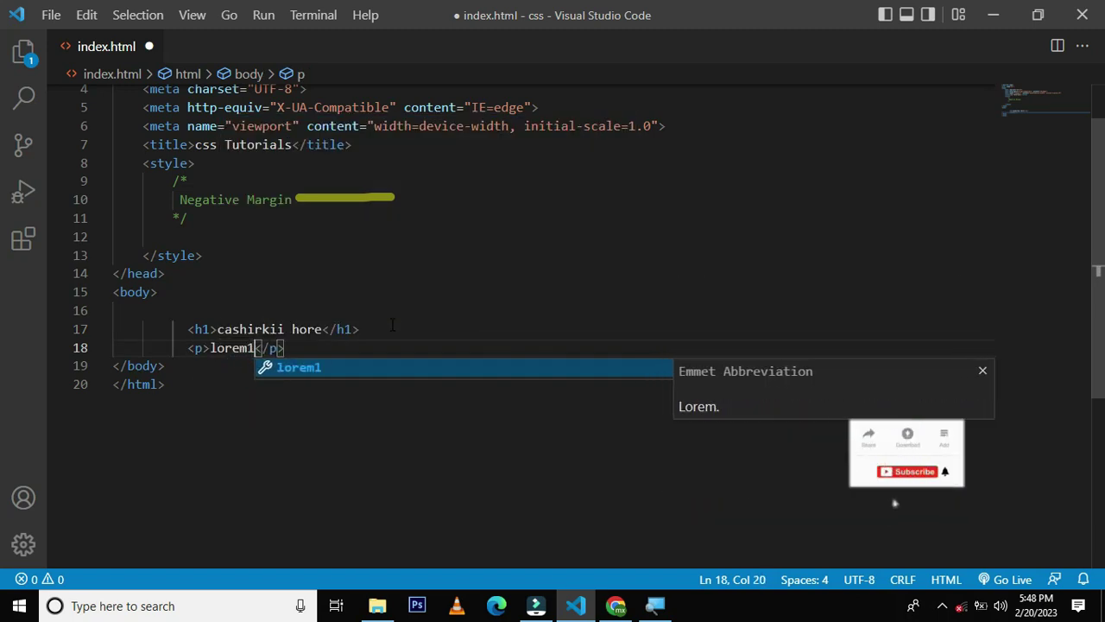
pyautogui.press('Tab')
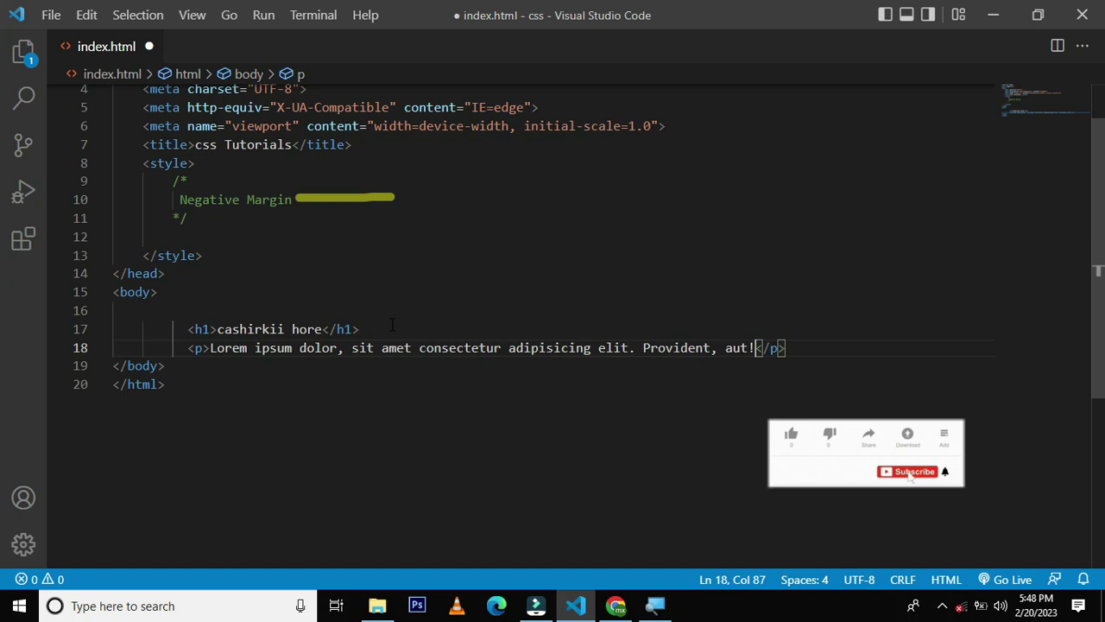
pyautogui.hotkey('ctrl', 'z')
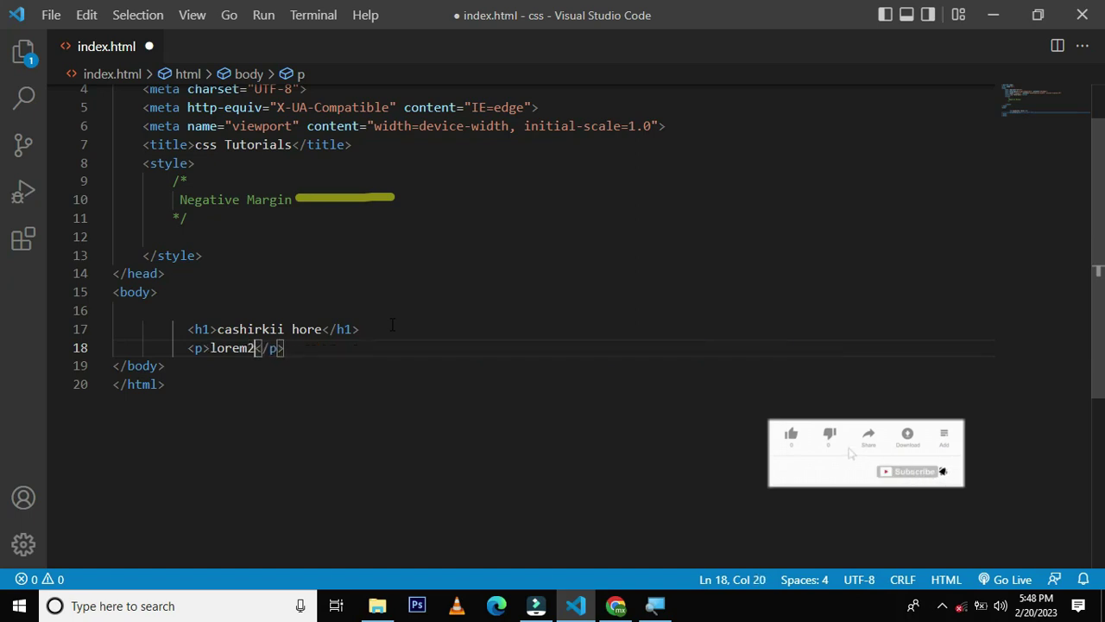
pyautogui.write('0')
pyautogui.press('Tab')
# - Save index.html, turn on word wrap, and preview the page in Chrome
pyautogui.hotkey('ctrl', 's')
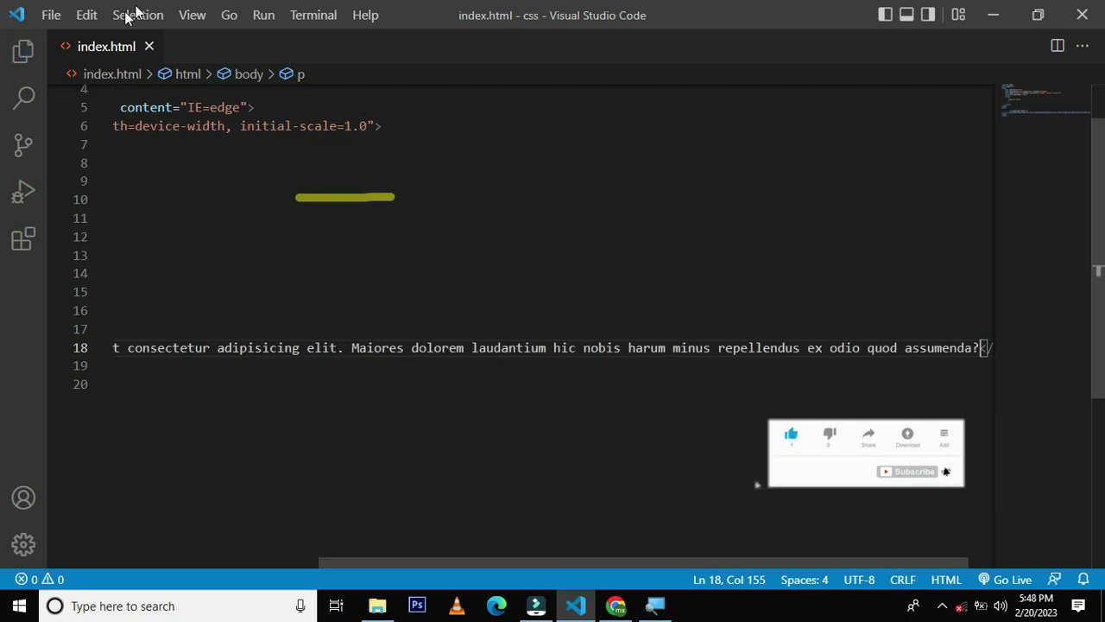
pyautogui.click(187, 19)
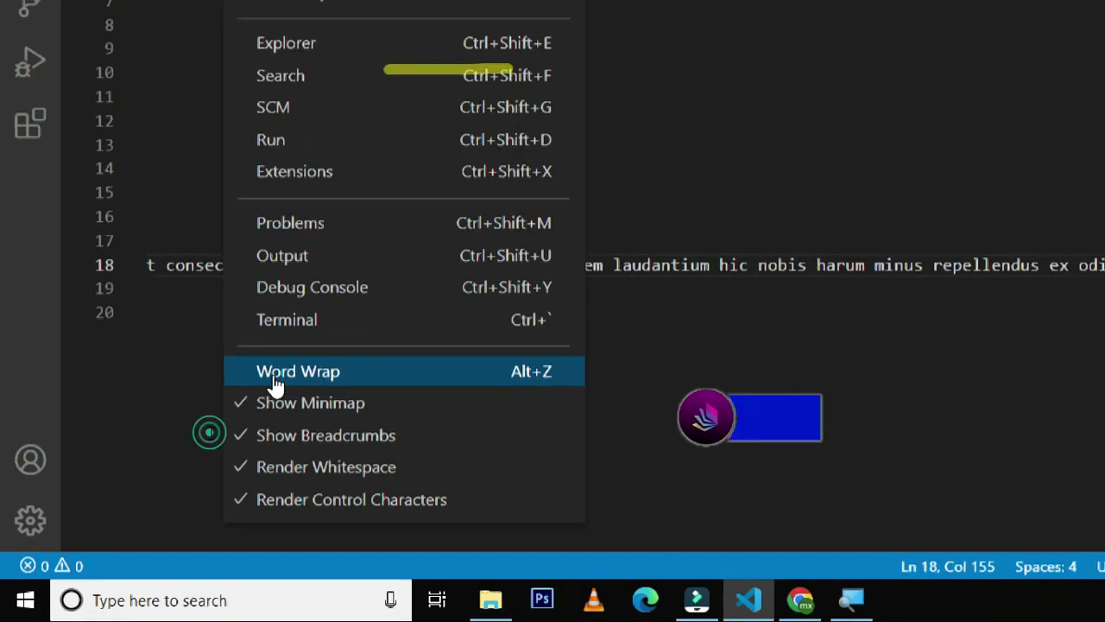
pyautogui.click(274, 380)
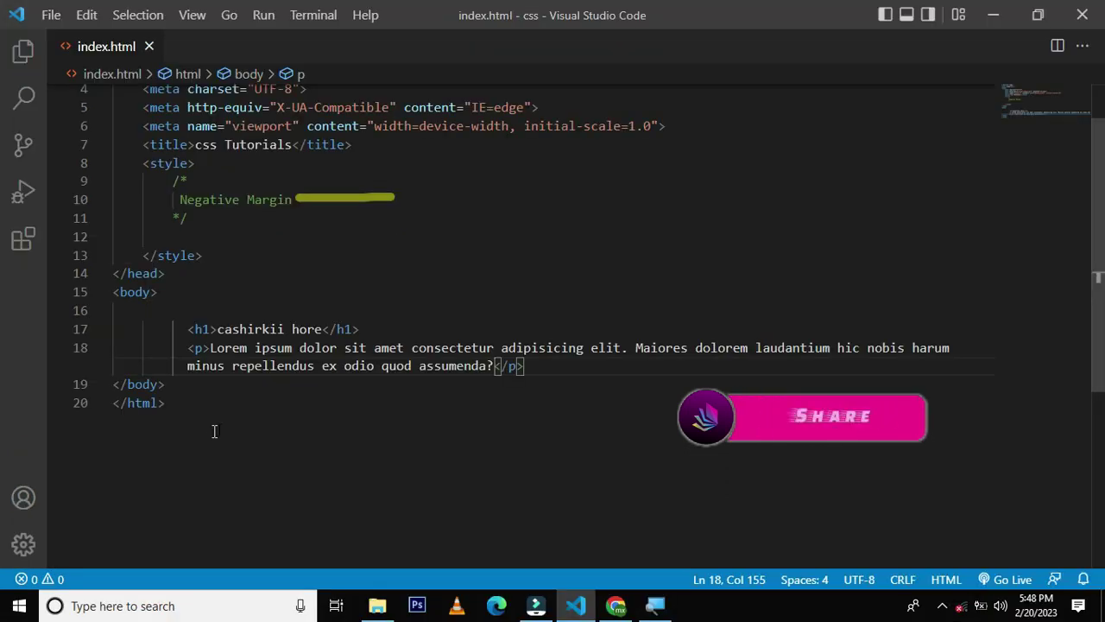
pyautogui.click(555, 369)
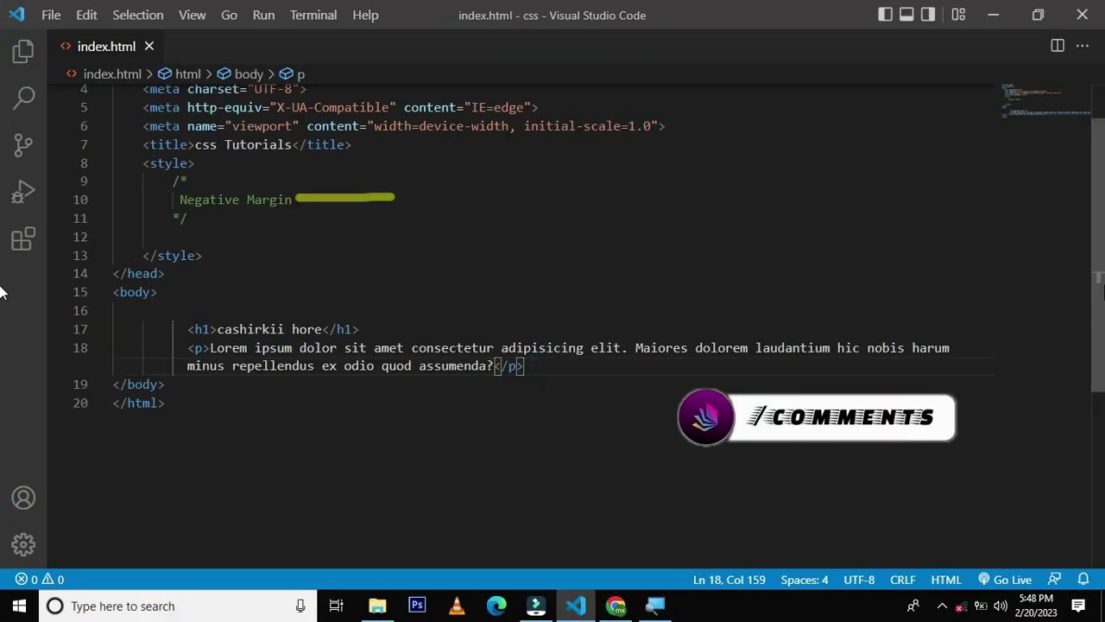
pyautogui.scroll(3, 1101, 313)
pyautogui.click(585, 428)
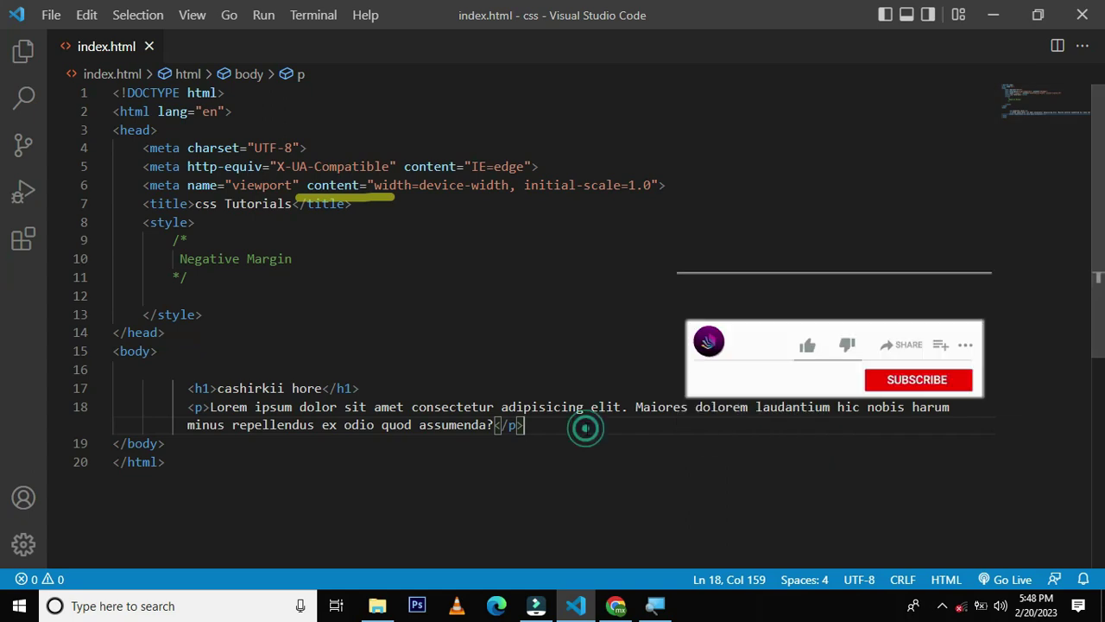
pyautogui.click(615, 606)
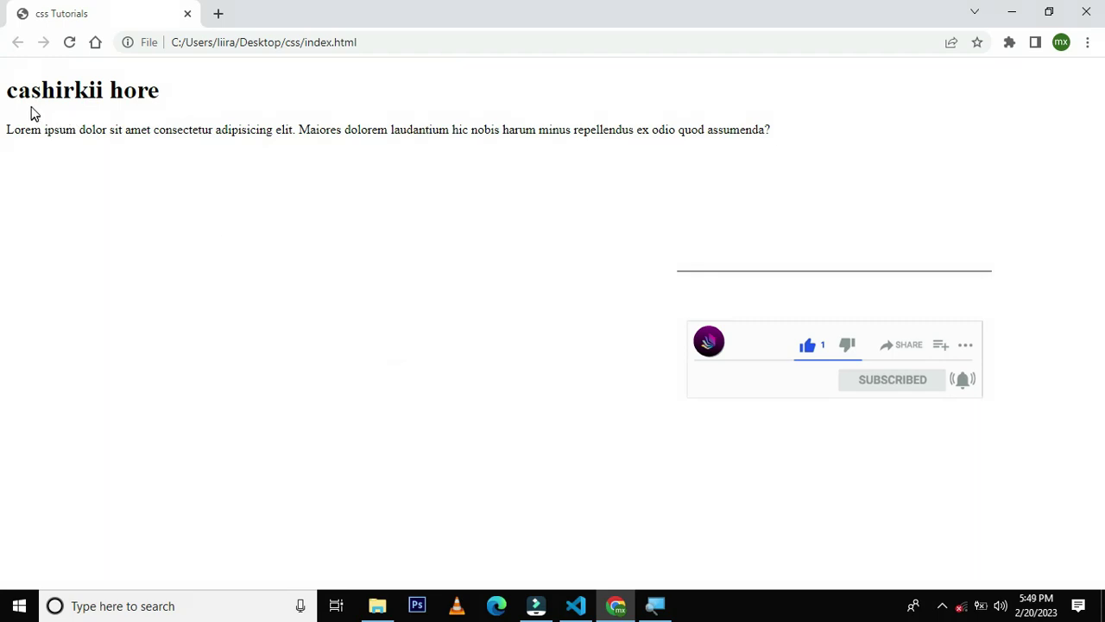
pyautogui.moveTo(3, 91); pyautogui.dragTo(223, 134)
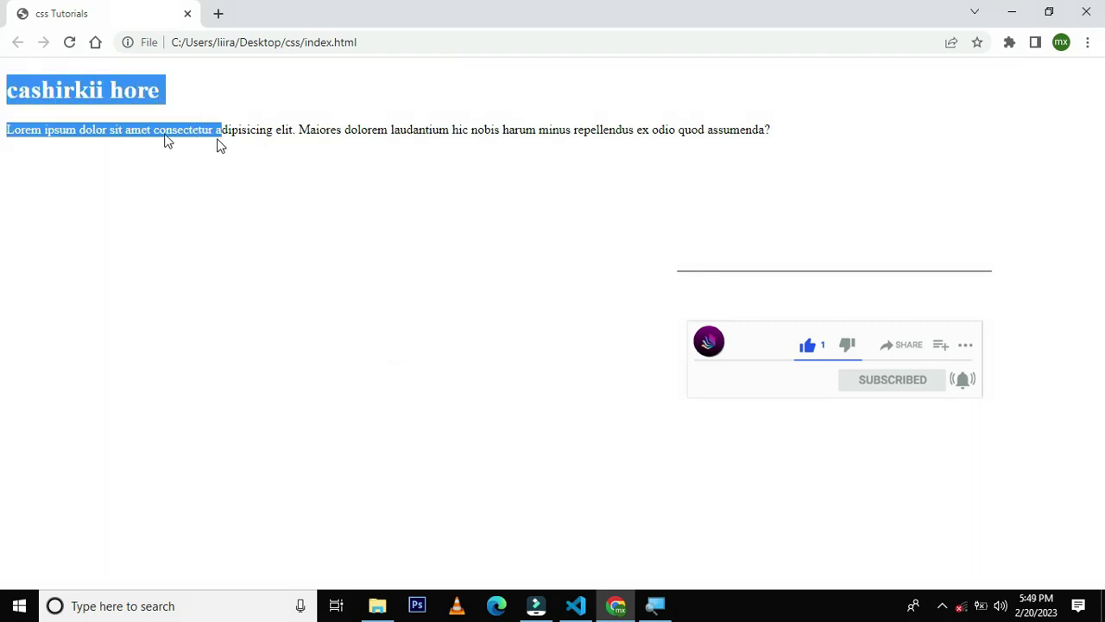
# - Add an h1 rule with a blue background color in the style block and save
pyautogui.click(576, 605)
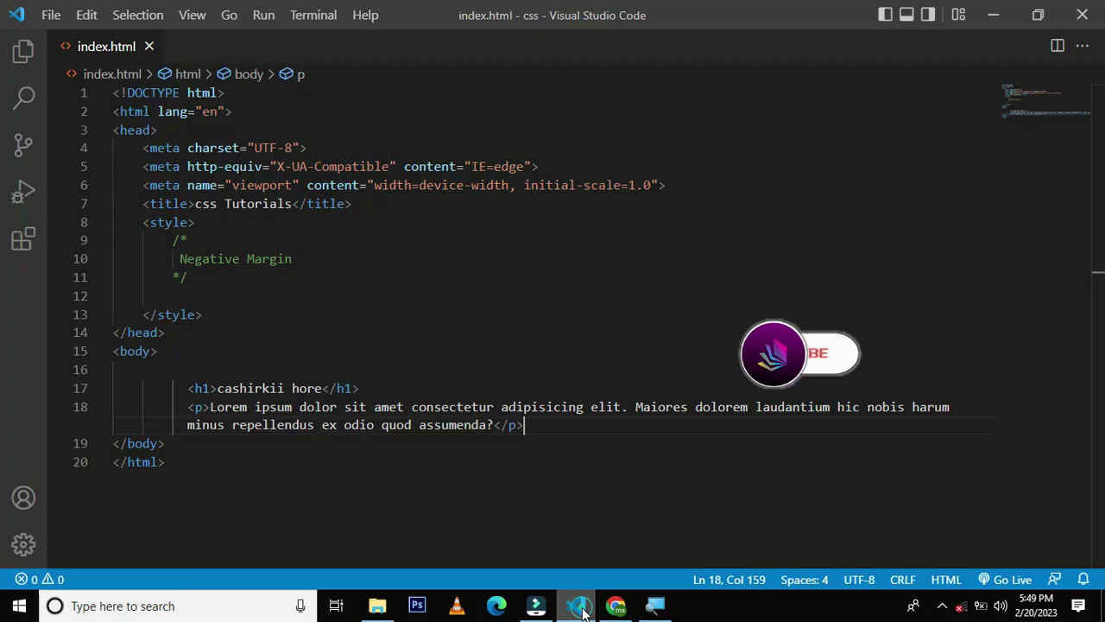
pyautogui.click(190, 278)
pyautogui.press('Return')
pyautogui.press('Return')
pyautogui.write('h1{')
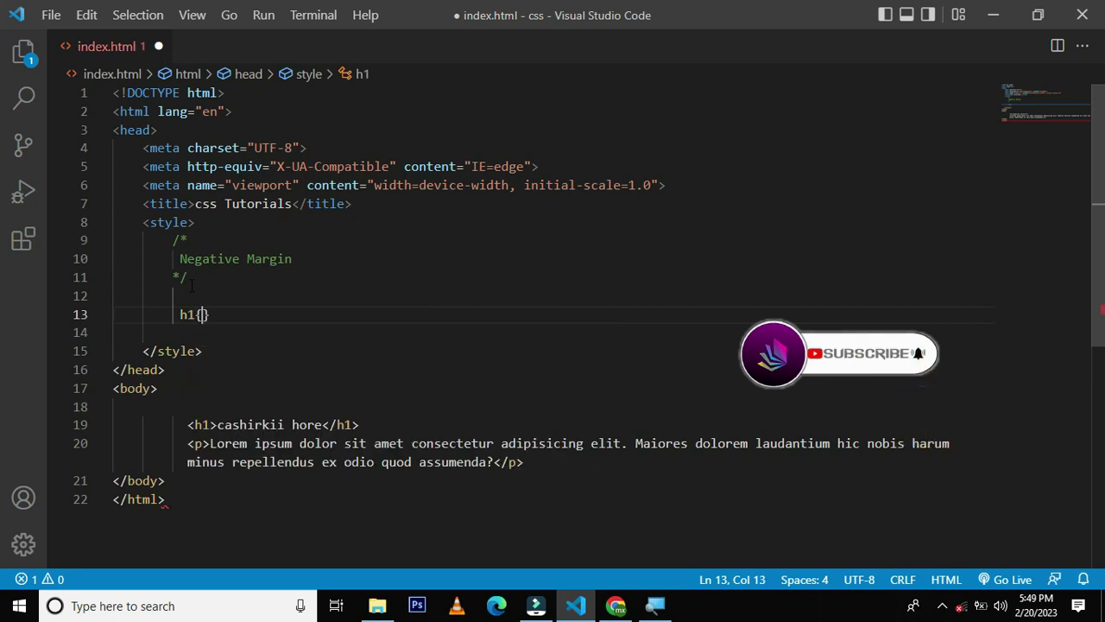
pyautogui.press('Return')
pyautogui.write('b')
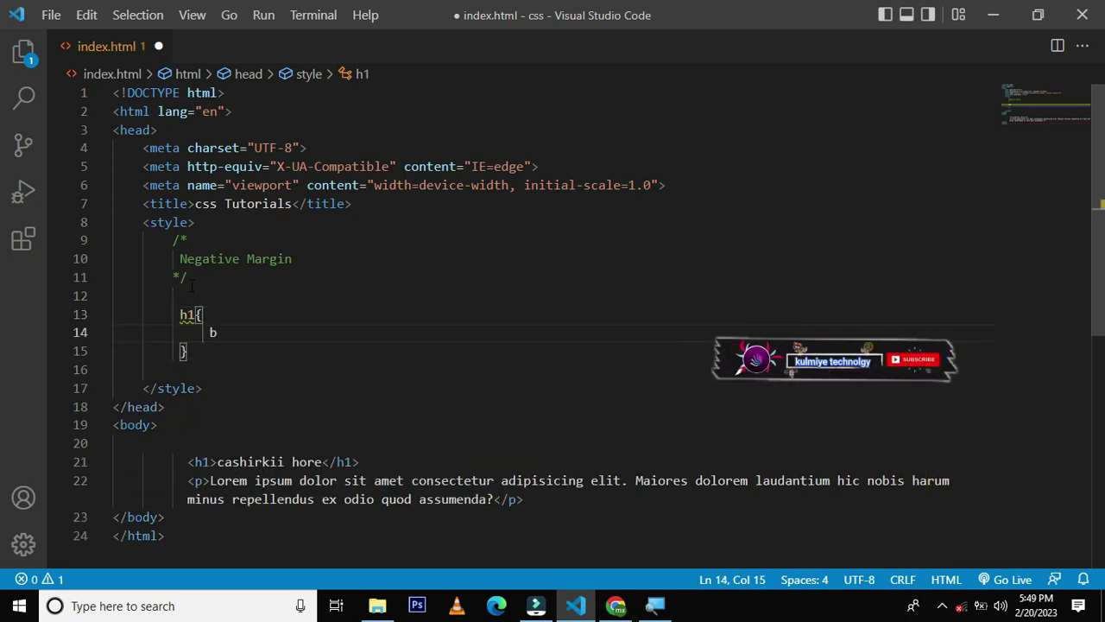
pyautogui.write('back')
pyautogui.press('Return')
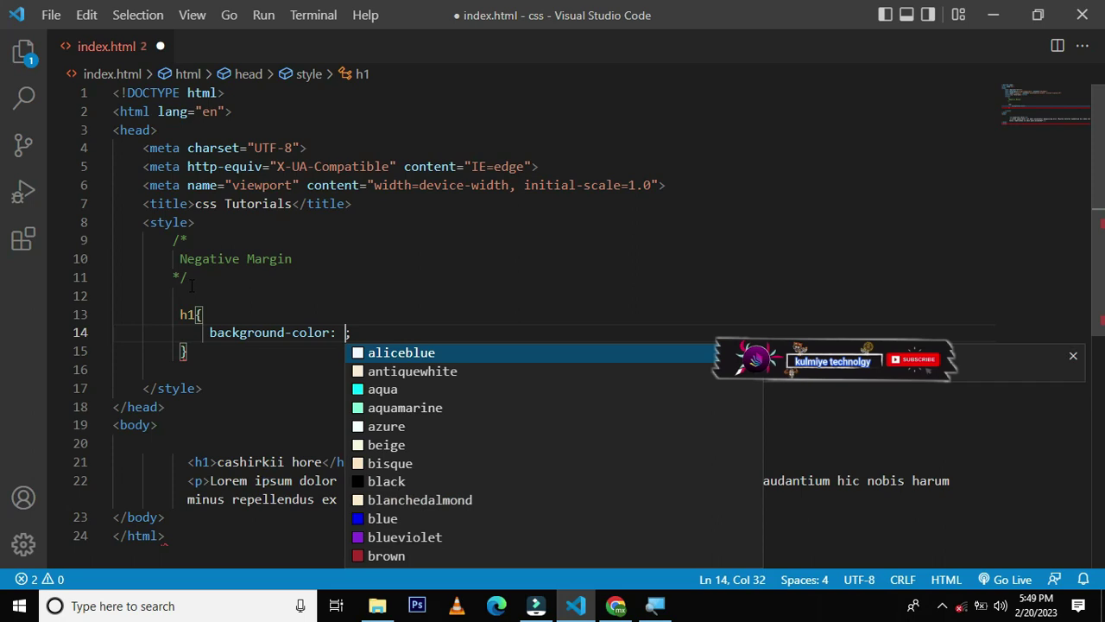
pyautogui.write('blue')
pyautogui.click(429, 350)
pyautogui.hotkey('ctrl', 's')
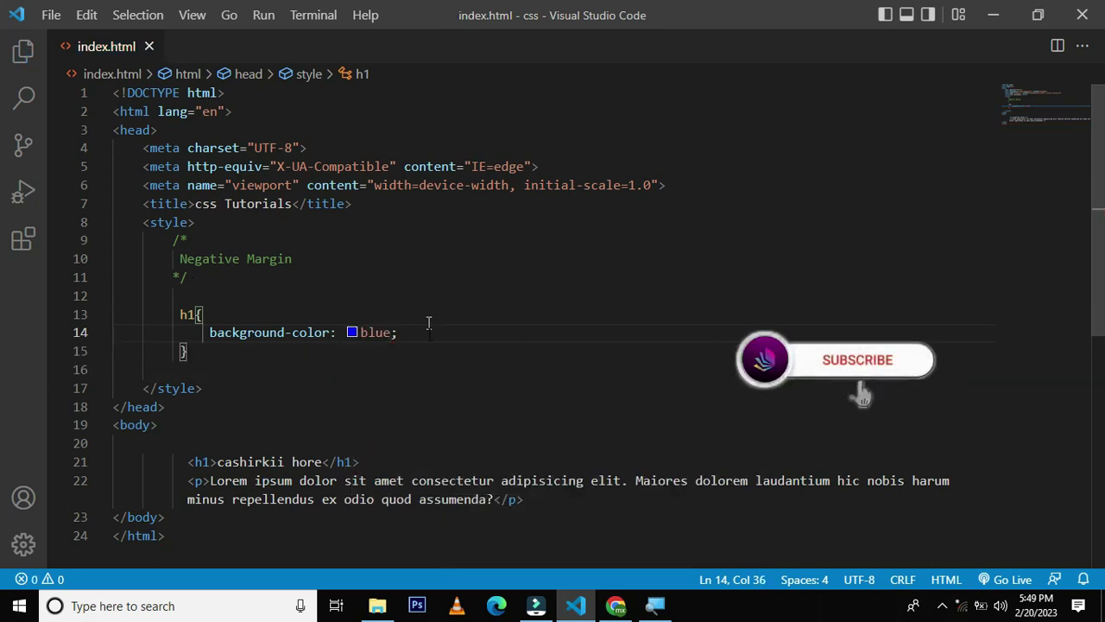
# - Add white (#fff) text and 10px padding to the h1, save, and reload Chrome
pyautogui.click(414, 335)
pyautogui.press('Return')
pyautogui.write('color:')
pyautogui.write('#fff;')
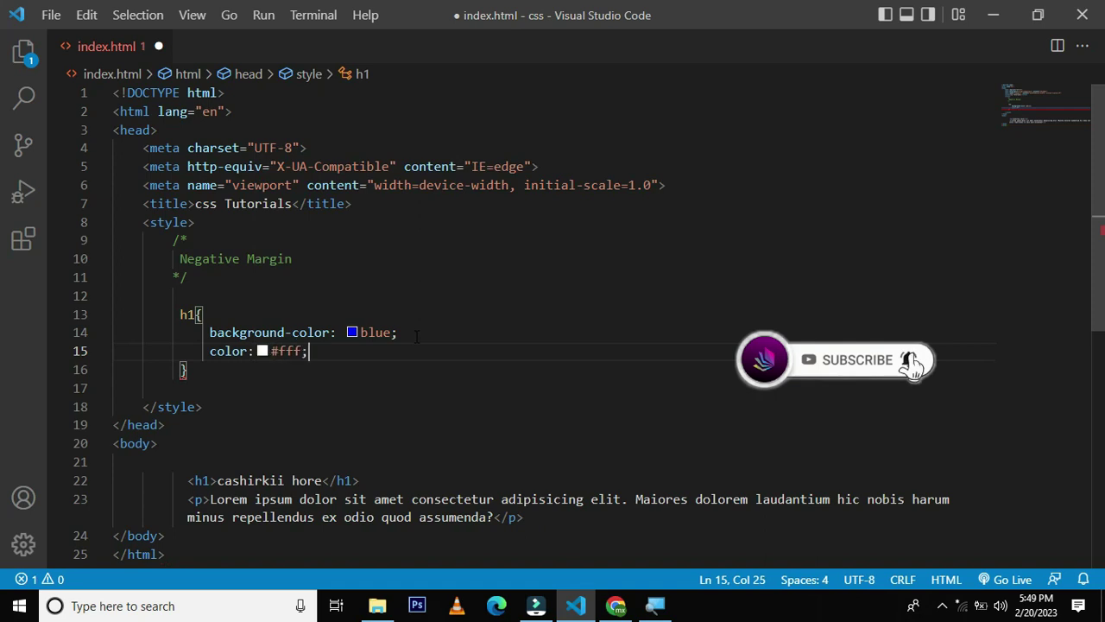
pyautogui.press('Return')
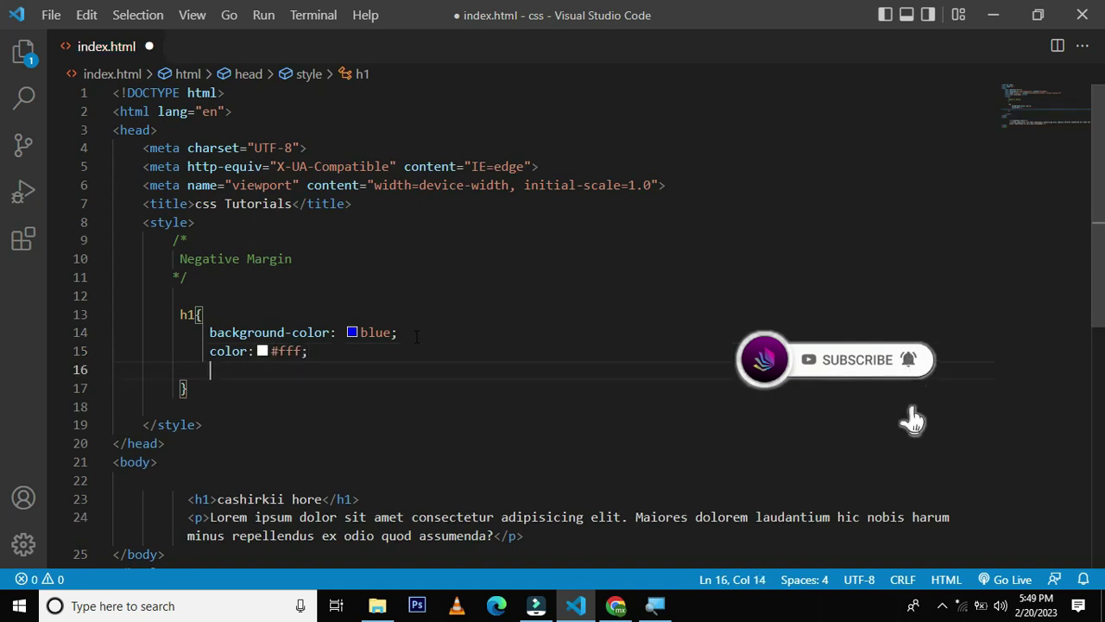
pyautogui.write('padding:')
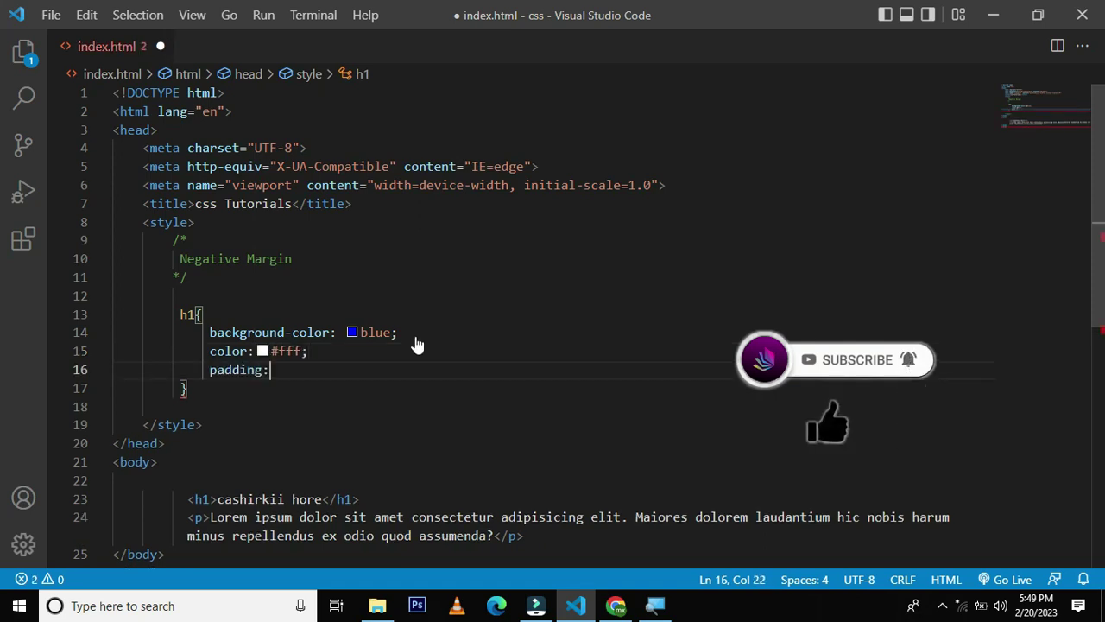
pyautogui.write('10;x')
pyautogui.hotkey('ctrl', 's')
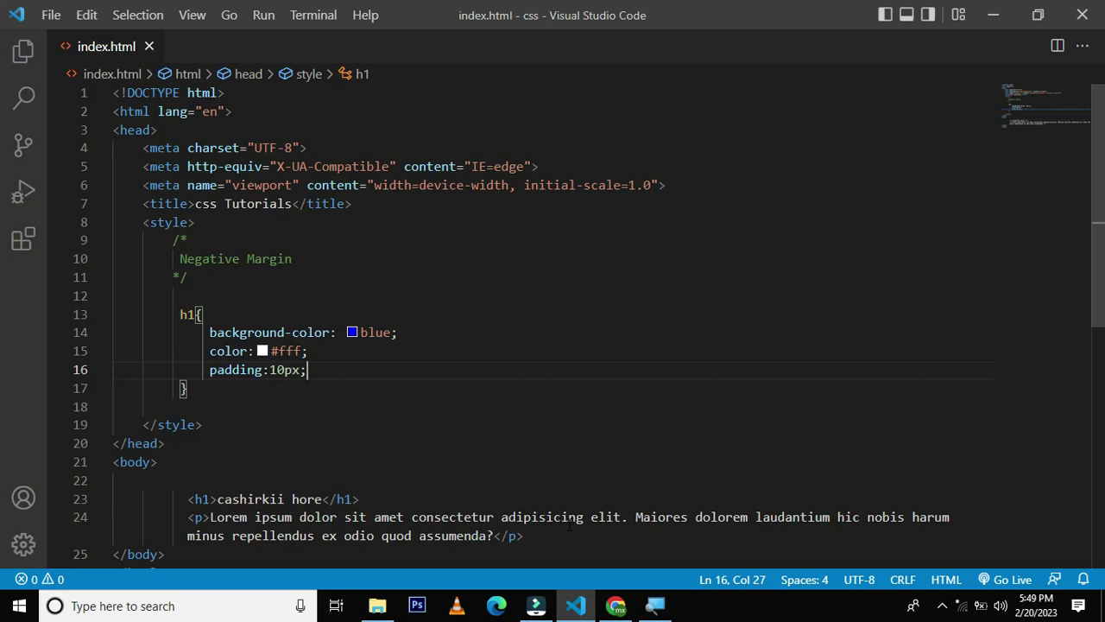
pyautogui.click(623, 605)
pyautogui.press('F5')
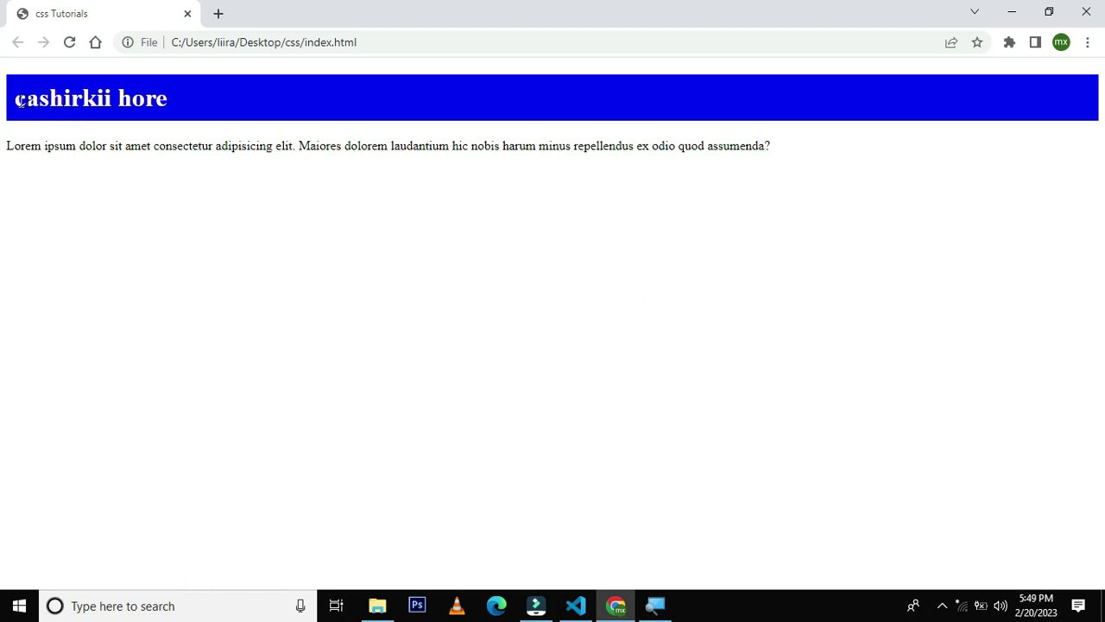
# - Inspect the full-width blue 'cashirkii hore' heading in Chrome, then return to the editor
pyautogui.moveTo(16, 99); pyautogui.dragTo(206, 121)
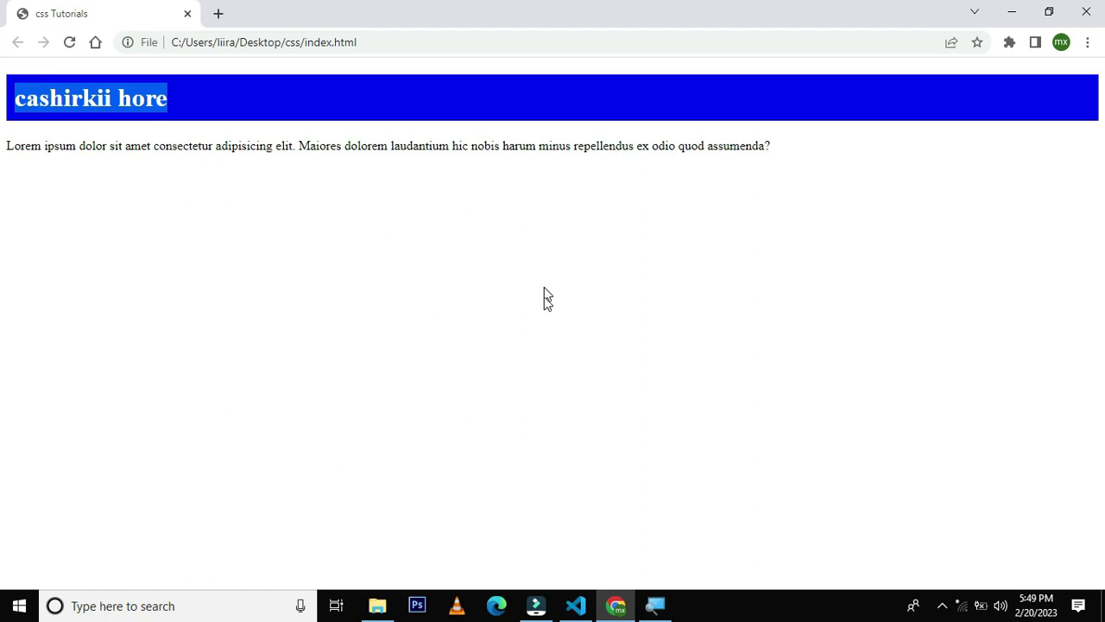
pyautogui.click(575, 605)
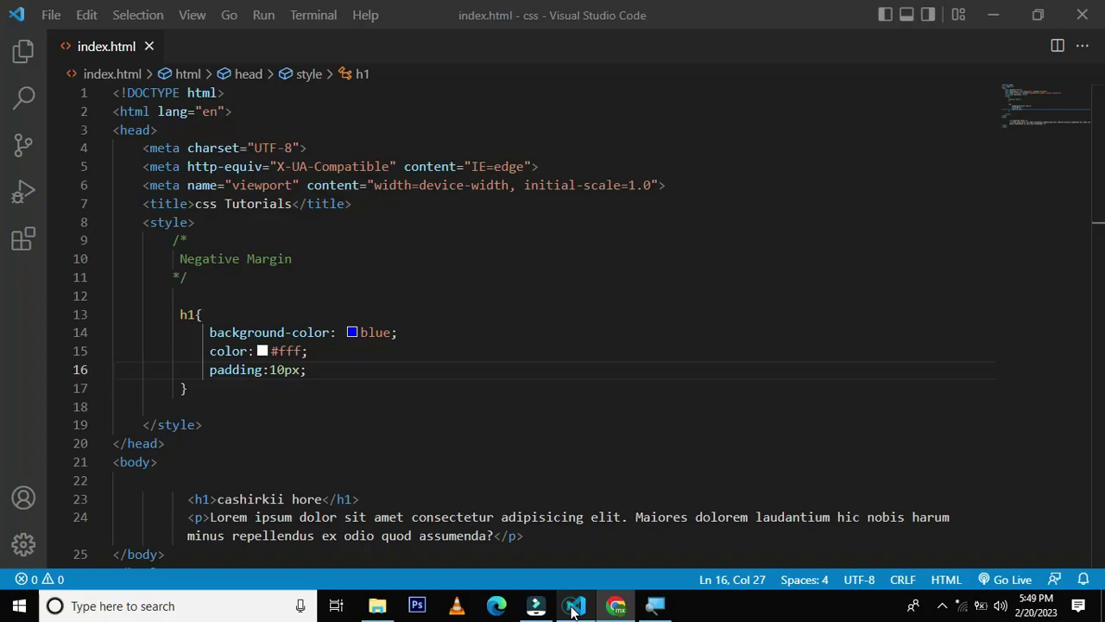
# - Add a p rule with width: 200px, save, and reload Chrome to check it
pyautogui.click(187, 389)
pyautogui.press('Return')
pyautogui.press('Return')
pyautogui.write('p')
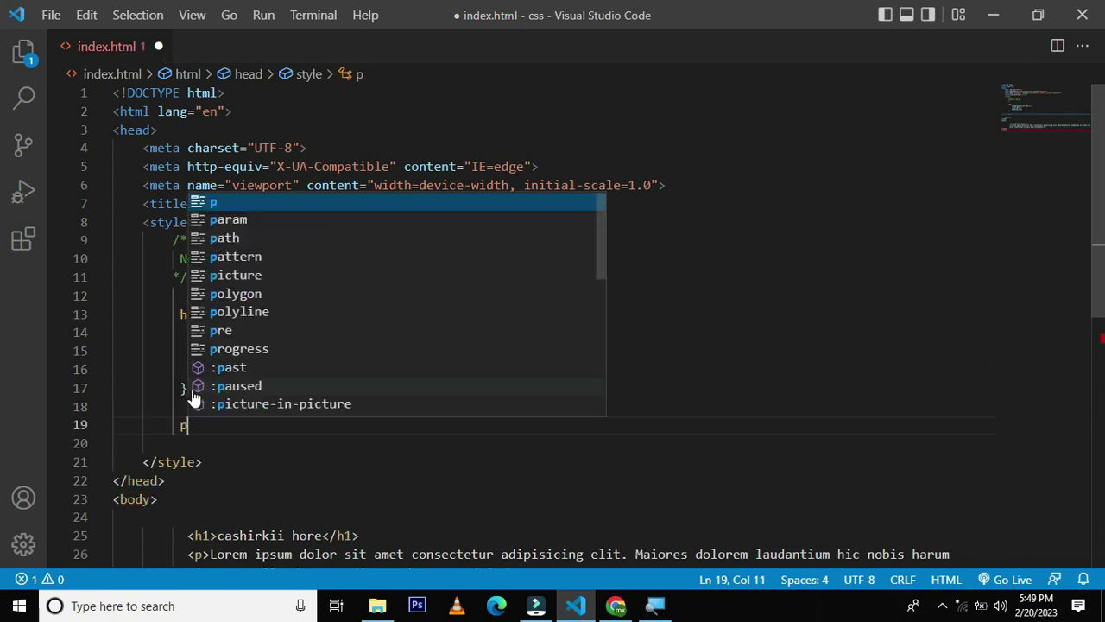
pyautogui.write('{')
pyautogui.press('Return')
pyautogui.write('width:')
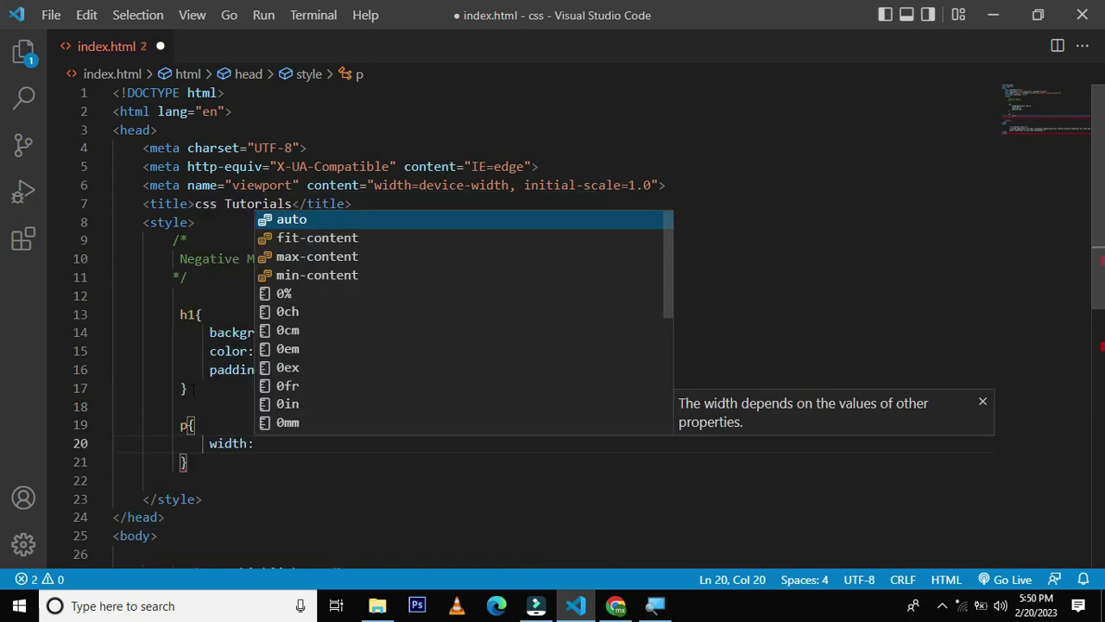
pyautogui.write('200x;')
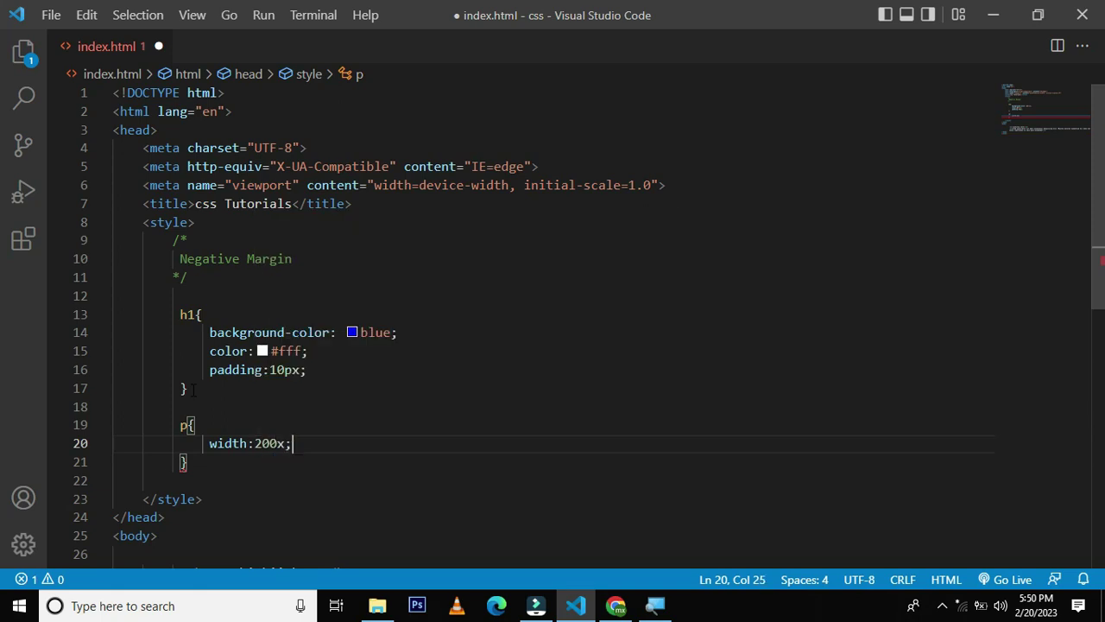
pyautogui.write('px;')
pyautogui.hotkey('ctrl', 's')
pyautogui.click(616, 606)
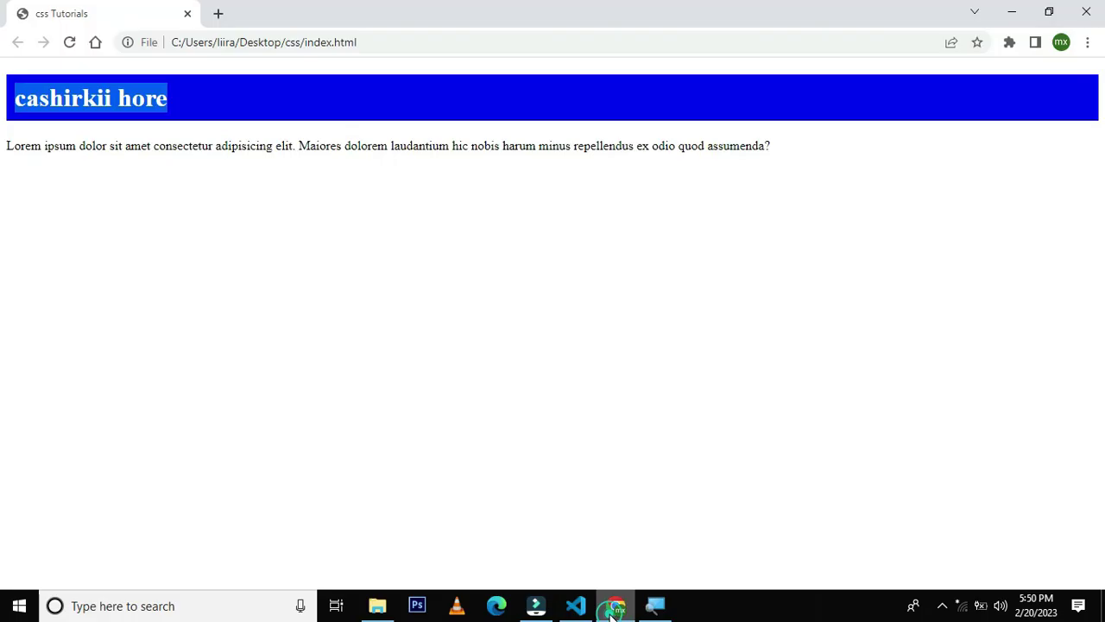
pyautogui.press('F5')
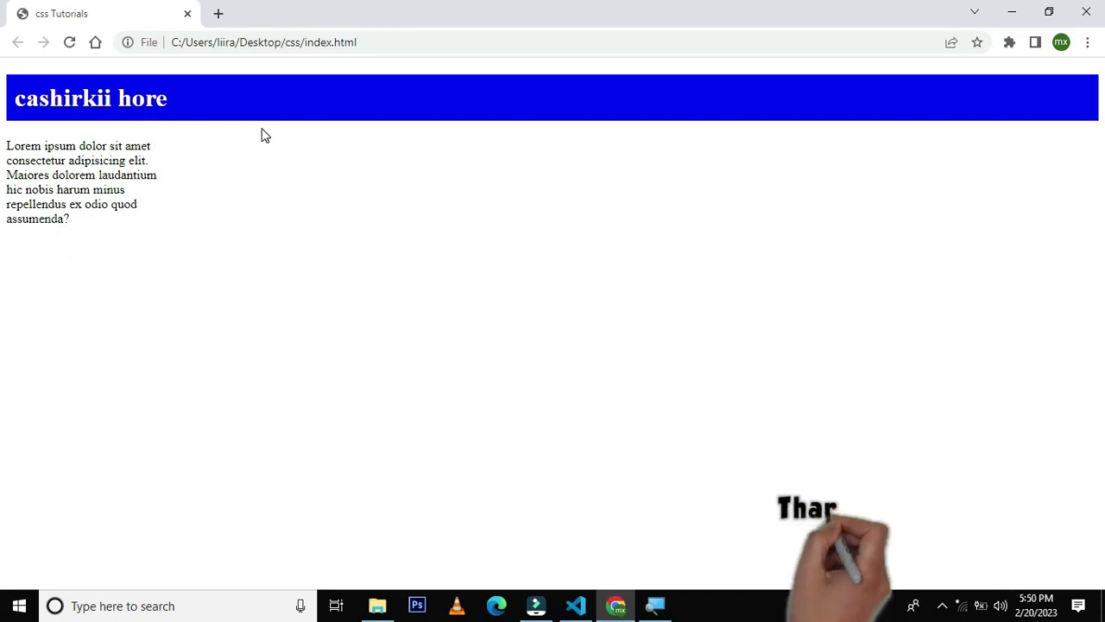
pyautogui.click(577, 606)
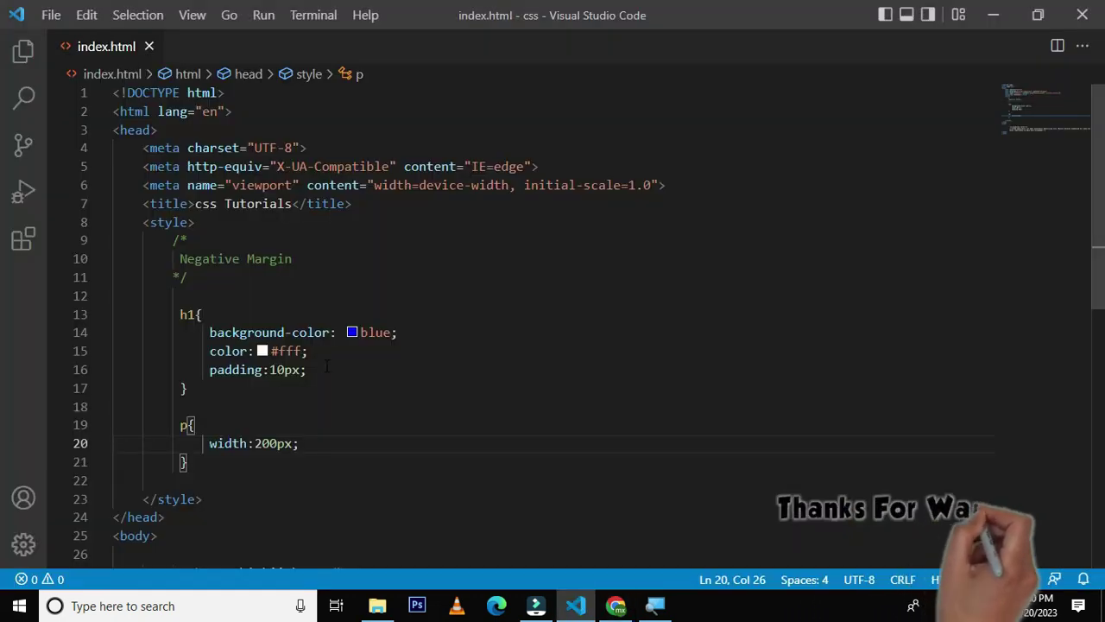
# - Add width: 200px to the h1 rule, save, and reload Chrome to compare widths
pyautogui.click(325, 369)
pyautogui.press('Return')
pyautogui.write('width')
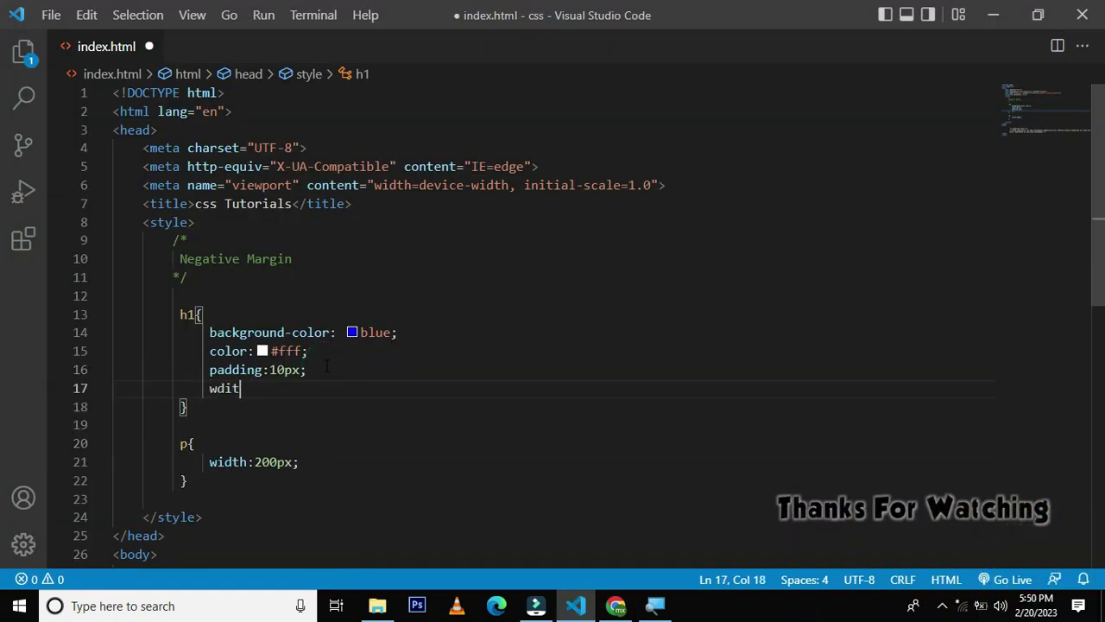
pyautogui.write(':')
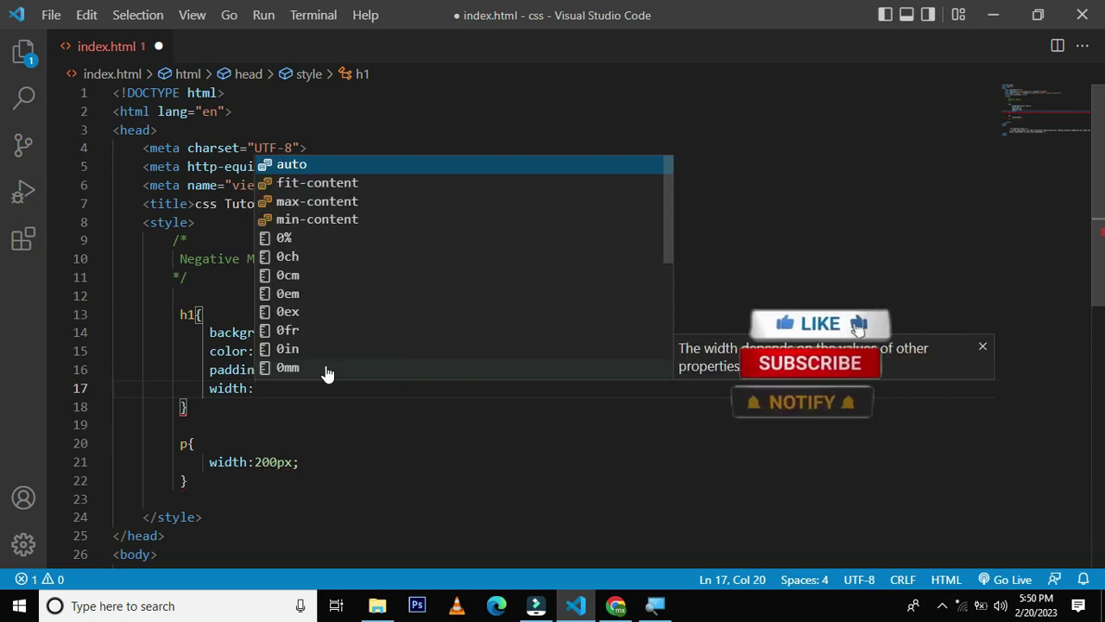
pyautogui.write('20')
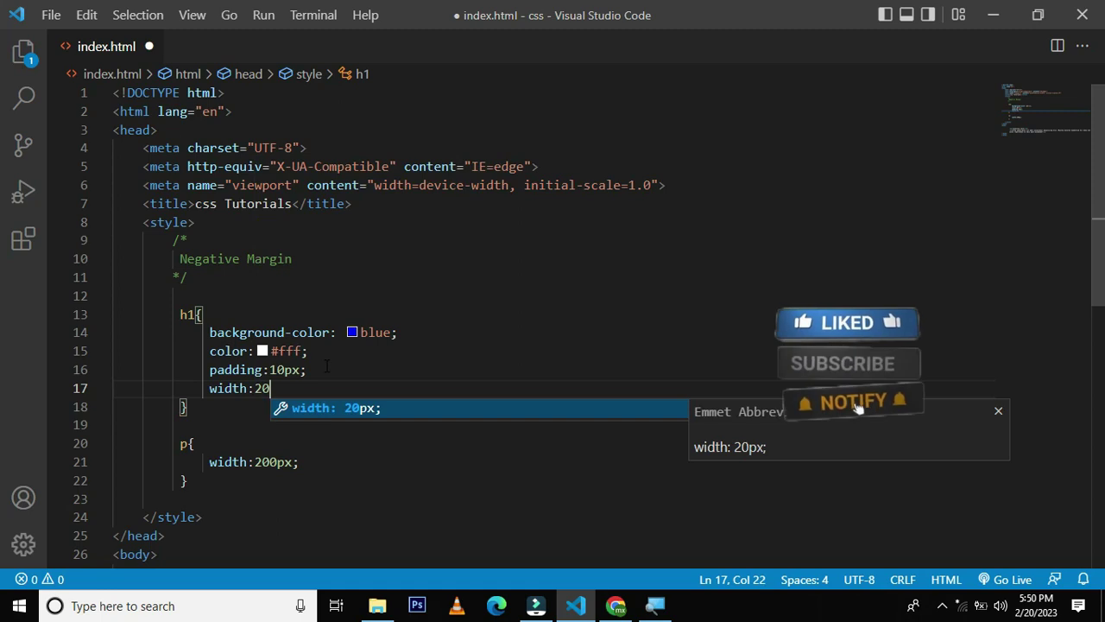
pyautogui.write('0%')
pyautogui.press('BackSpace')
pyautogui.write('px;')
pyautogui.hotkey('ctrl', 's')
pyautogui.click(616, 605)
pyautogui.press('F5')
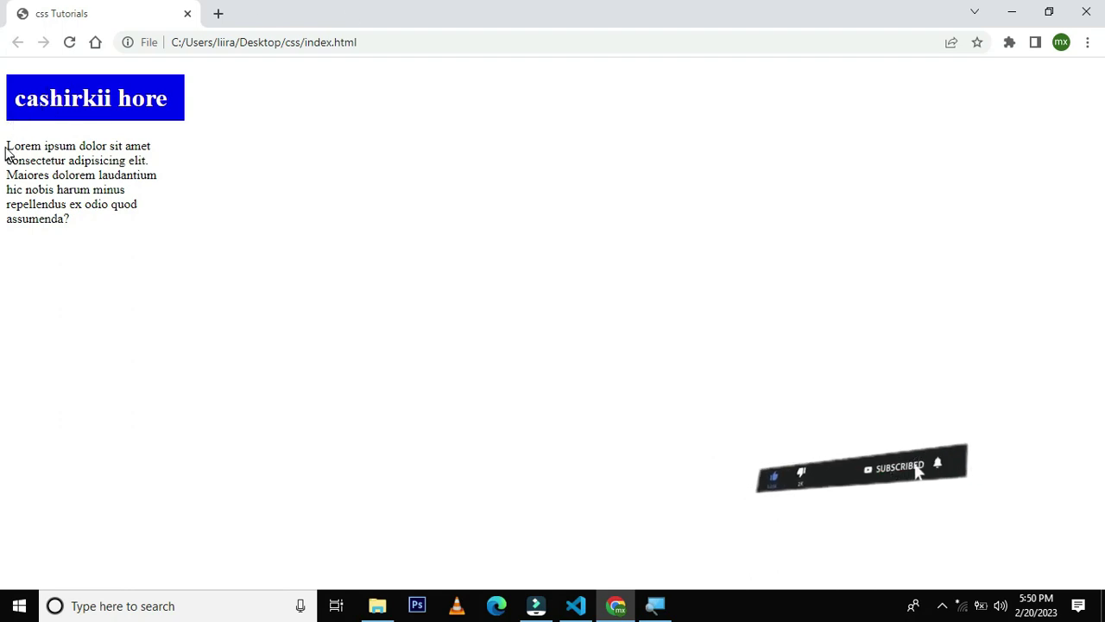
pyautogui.moveTo(15, 149); pyautogui.dragTo(167, 245)
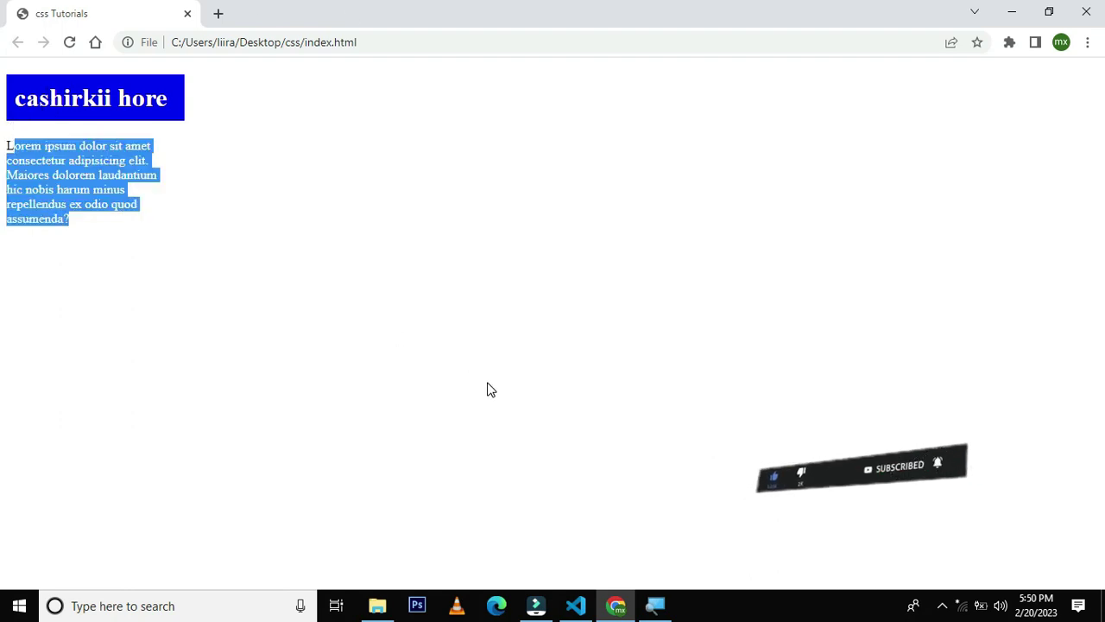
# - Copy the h1 declarations into the p rule and change its background to green rgb(0,255,89)
pyautogui.click(576, 605)
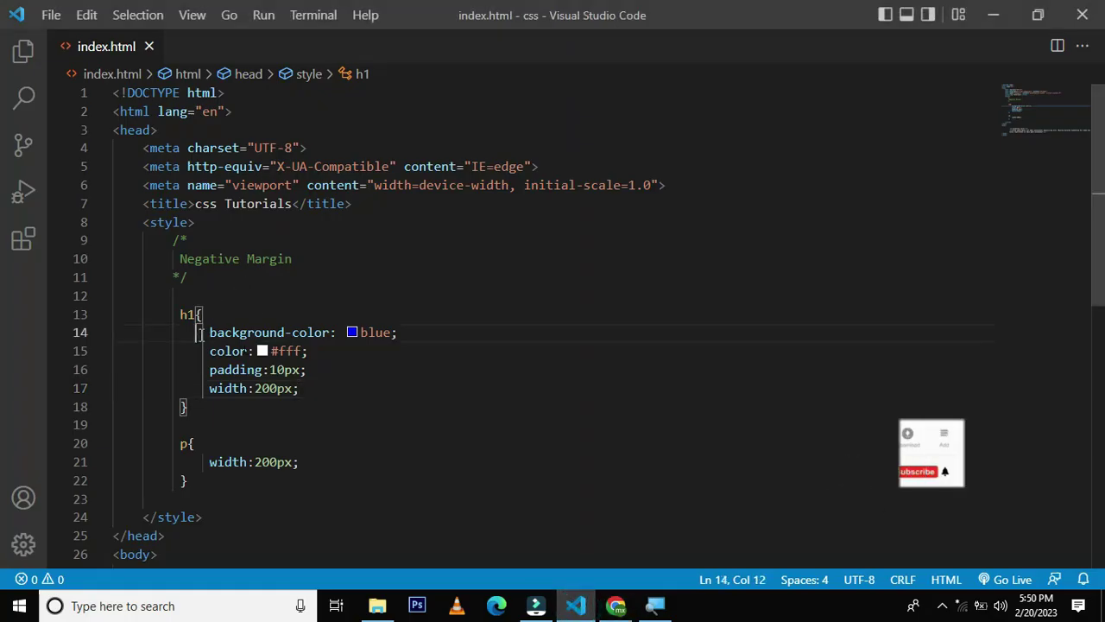
pyautogui.moveTo(200, 333); pyautogui.dragTo(308, 370)
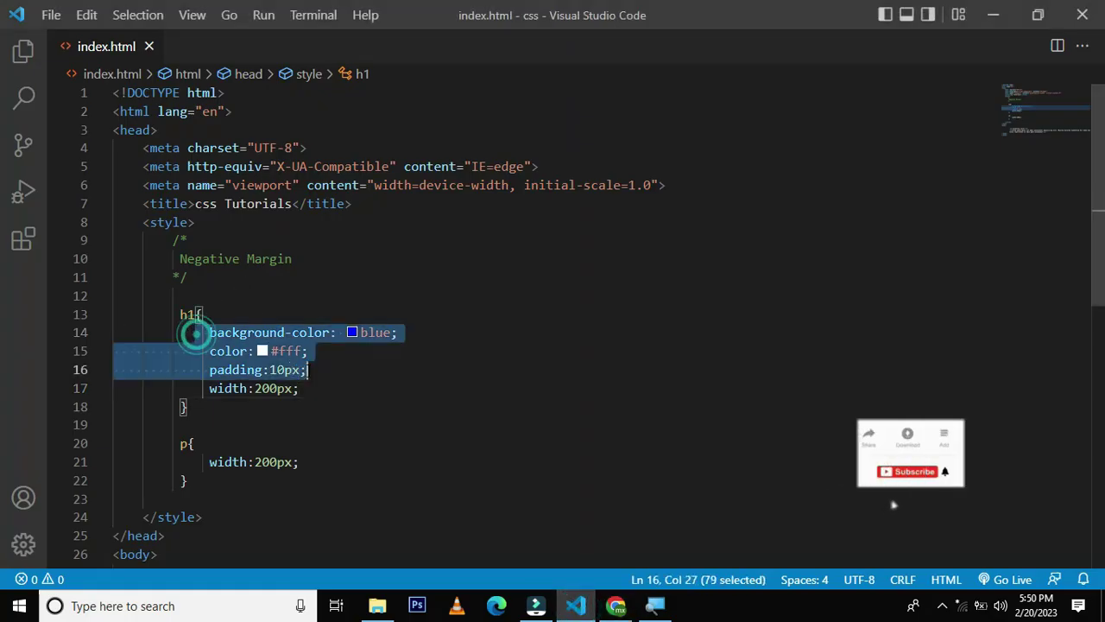
pyautogui.hotkey('ctrl', 'c')
pyautogui.click(309, 462)
pyautogui.press('Return')
pyautogui.hotkey('ctrl', 'v')
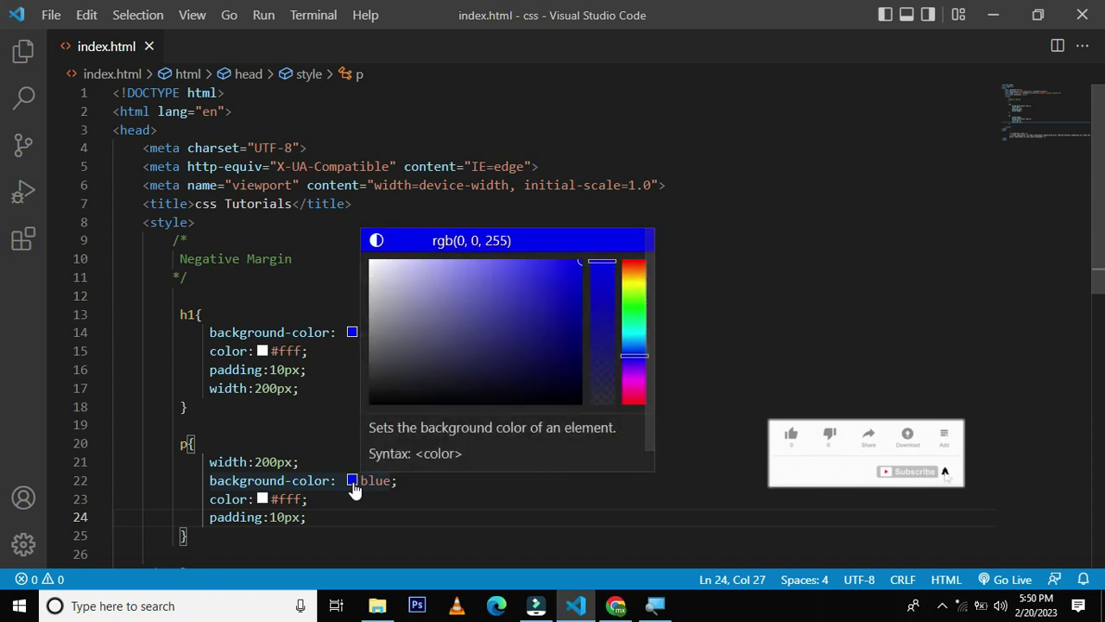
pyautogui.click(628, 358)
pyautogui.hotkey('ctrl', 's')
# - Set the paragraph padding to 20px, save, and check the green box in Chrome
pyautogui.click(285, 517)
pyautogui.press('BackSpace')
pyautogui.press('BackSpace')
pyautogui.write('20')
pyautogui.hotkey('ctrl', 's')
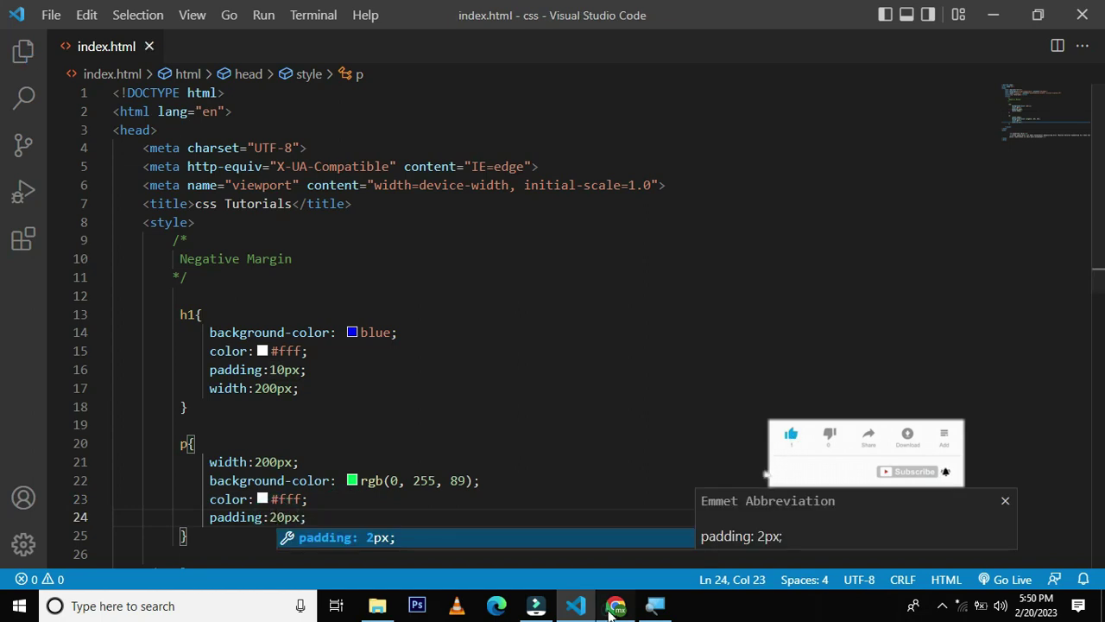
pyautogui.click(617, 605)
pyautogui.press('F5')
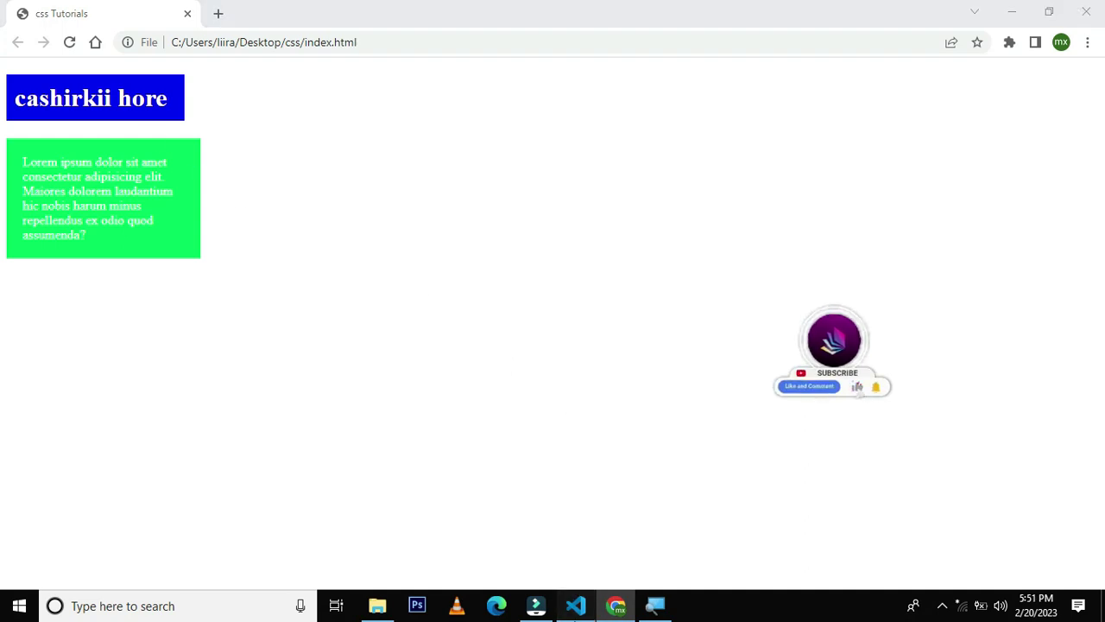
pyautogui.click(576, 605)
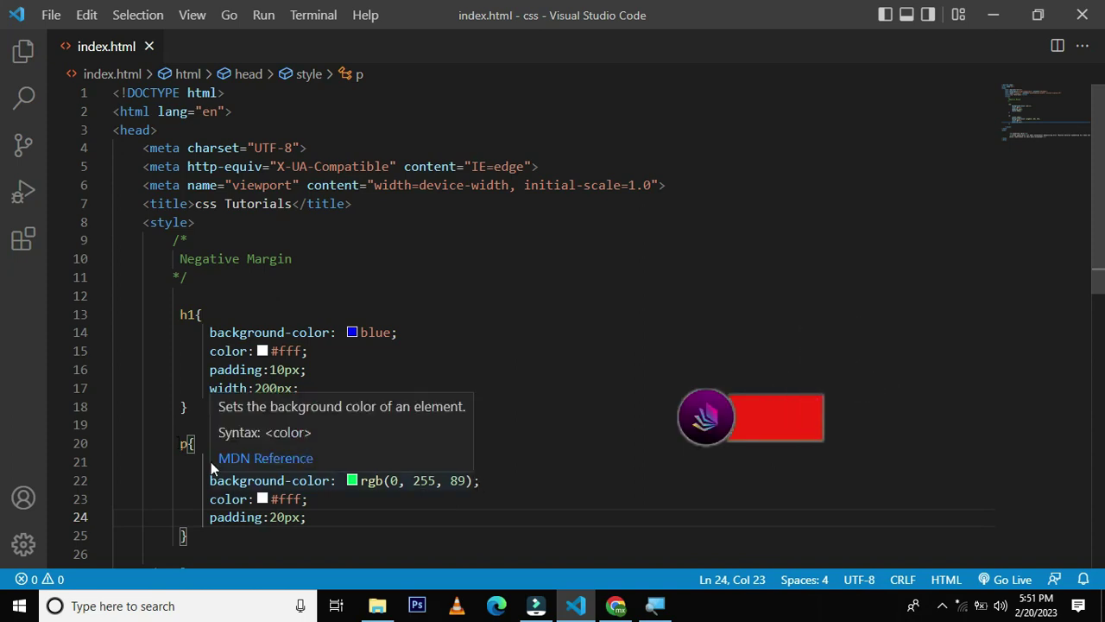
pyautogui.click(316, 517)
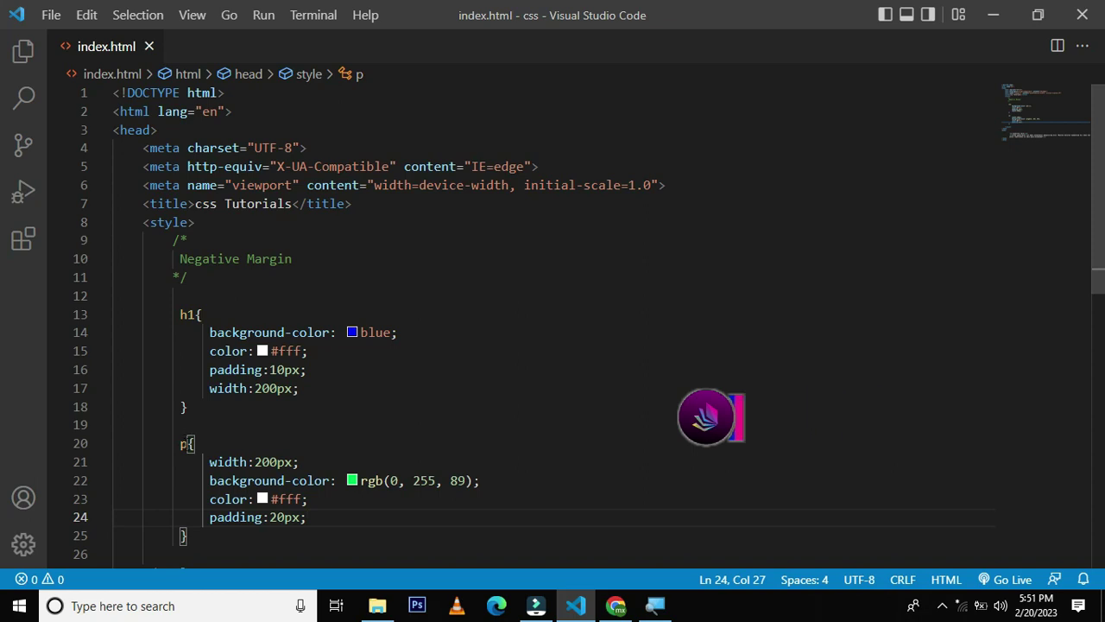
pyautogui.click(616, 606)
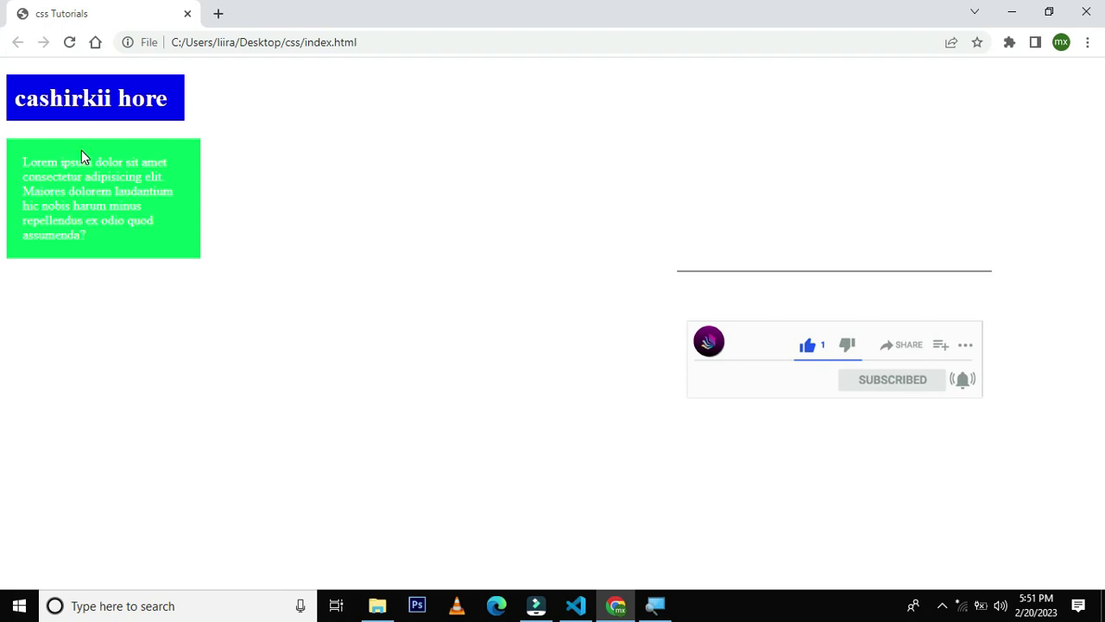
pyautogui.click(576, 606)
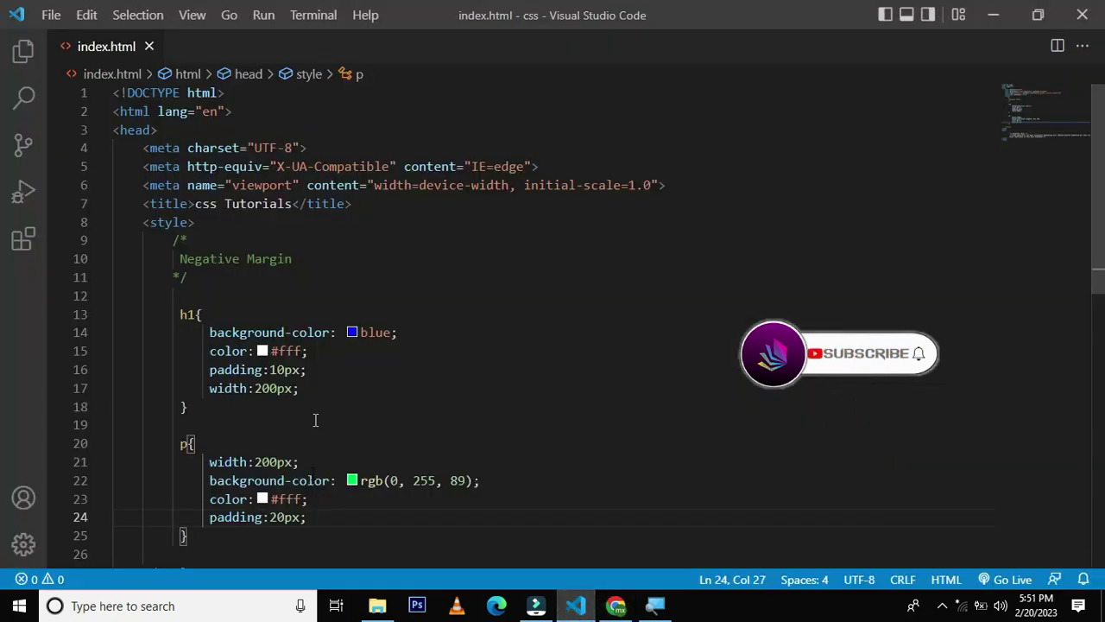
# - Add margin-top: 90px to the p rule, save, and view the result in Chrome
pyautogui.press('Return')
pyautogui.write('mar')
pyautogui.press('Escape')
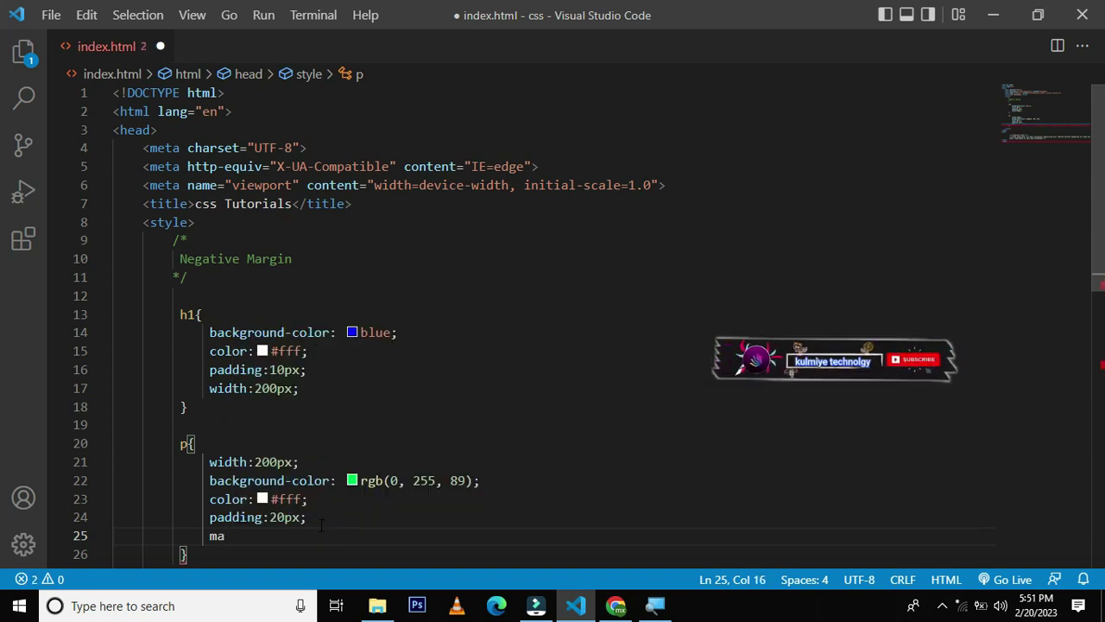
pyautogui.write('rgin-top')
pyautogui.press('Tab')
pyautogui.write('90px')
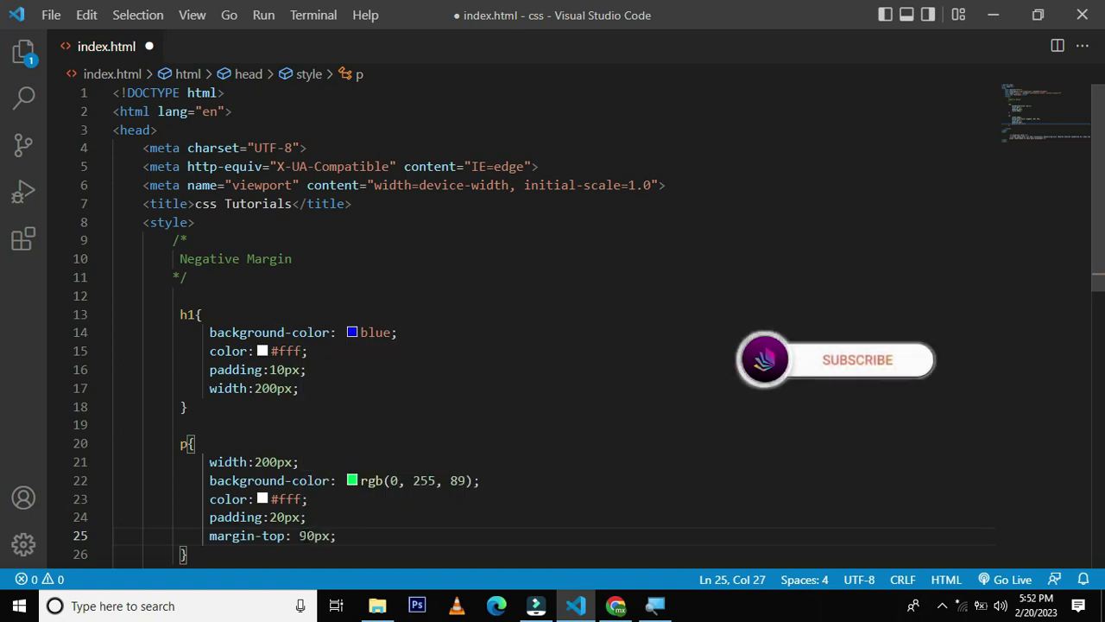
pyautogui.hotkey('ctrl', 's')
pyautogui.click(617, 605)
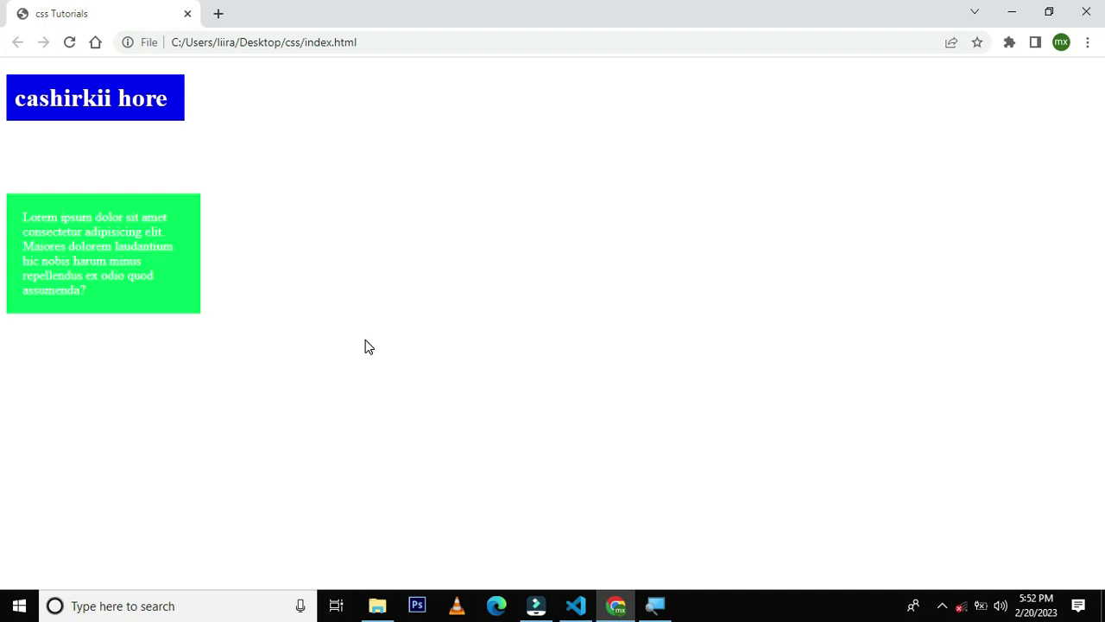
# - Highlight the 90px gap below the blue heading in Chrome, then return to the editor
pyautogui.hotkey('ctrl', 'shift', 'e')
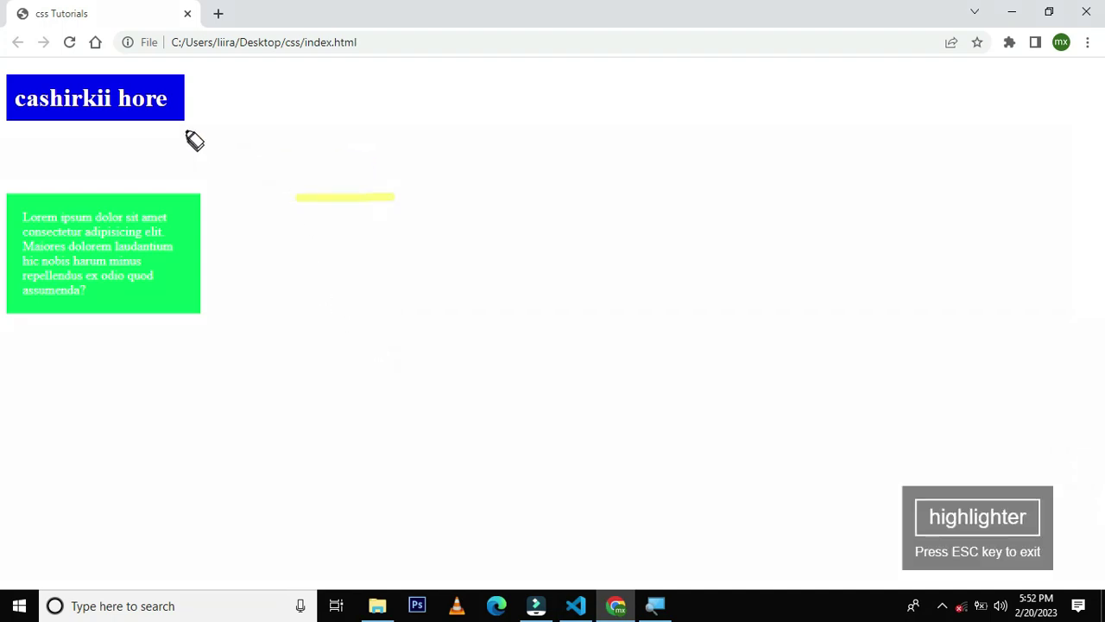
pyautogui.moveTo(185, 125); pyautogui.dragTo(196, 180)
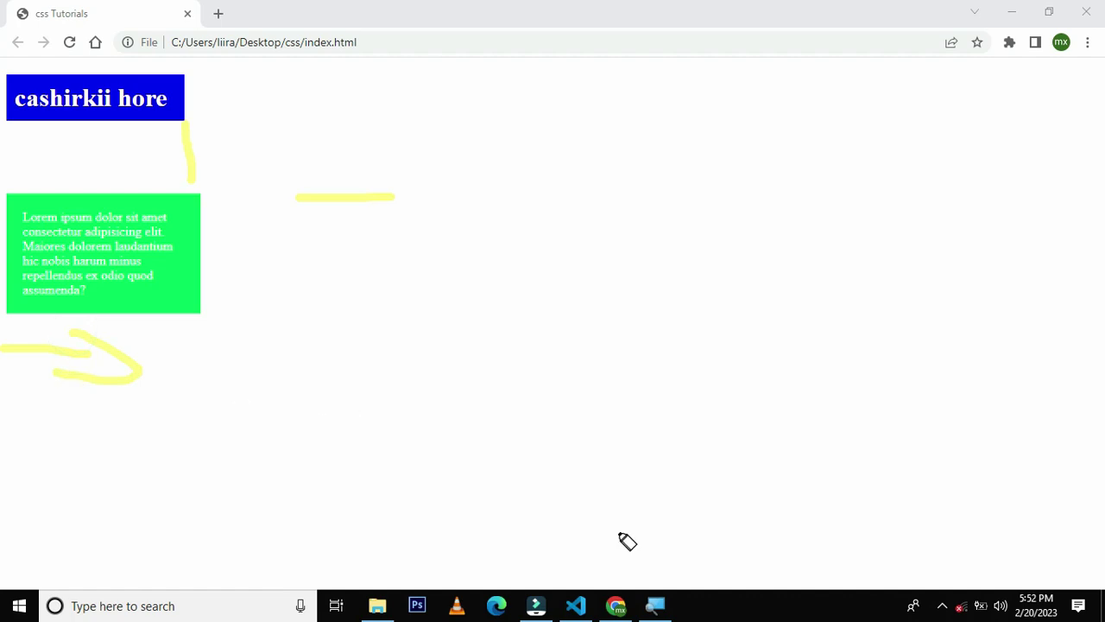
pyautogui.click(576, 605)
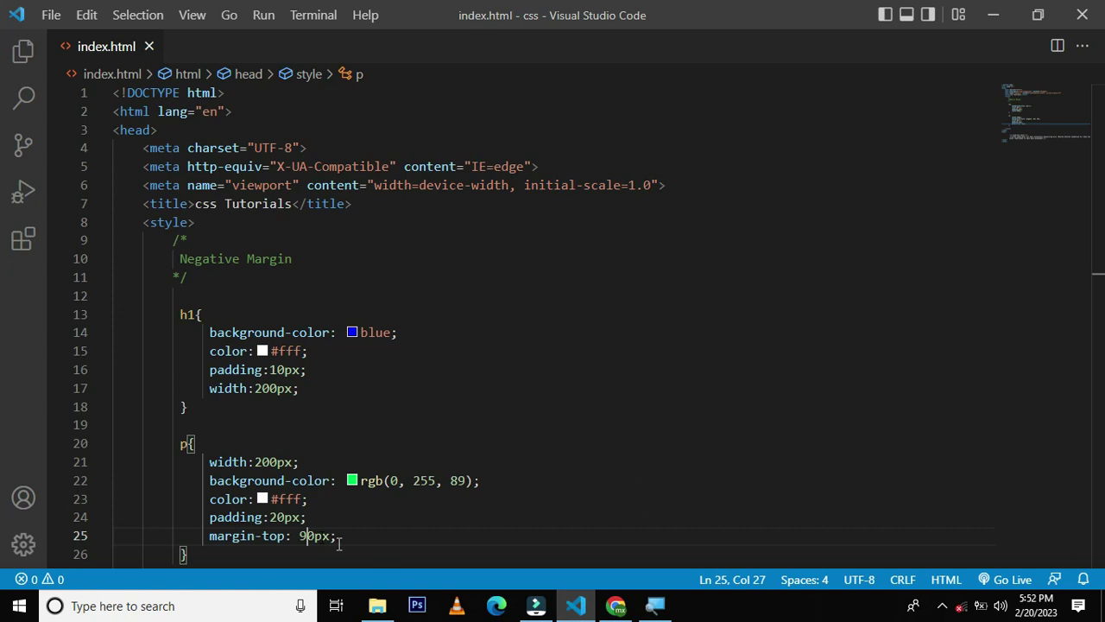
pyautogui.moveTo(248, 535)
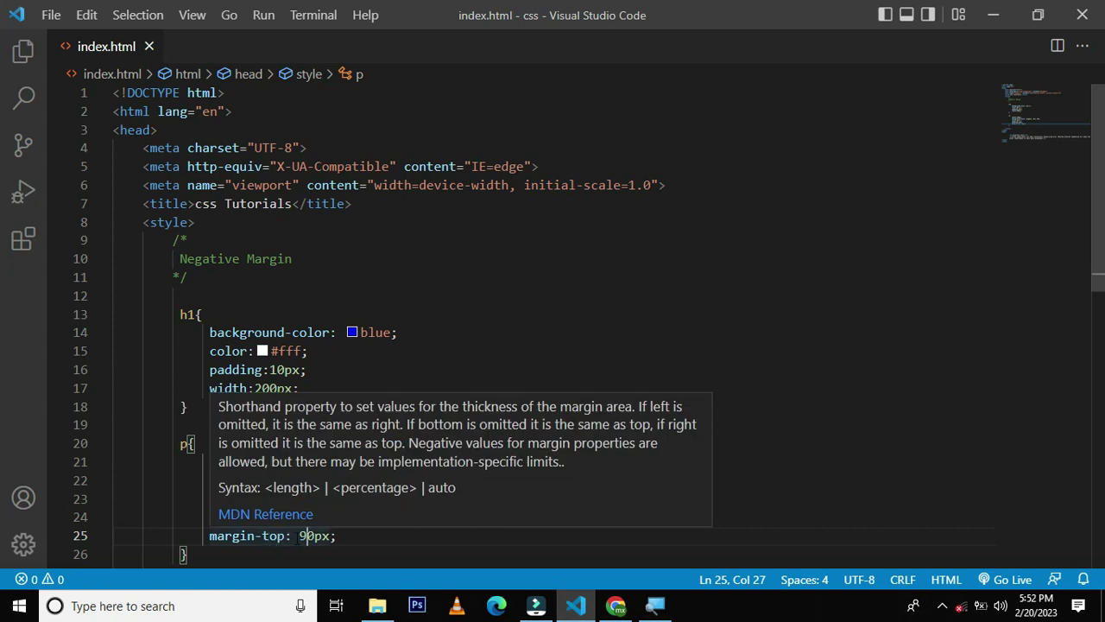
# - Change margin-top to -90px, reload the page in Chrome, and return to the editor
pyautogui.click(293, 536)
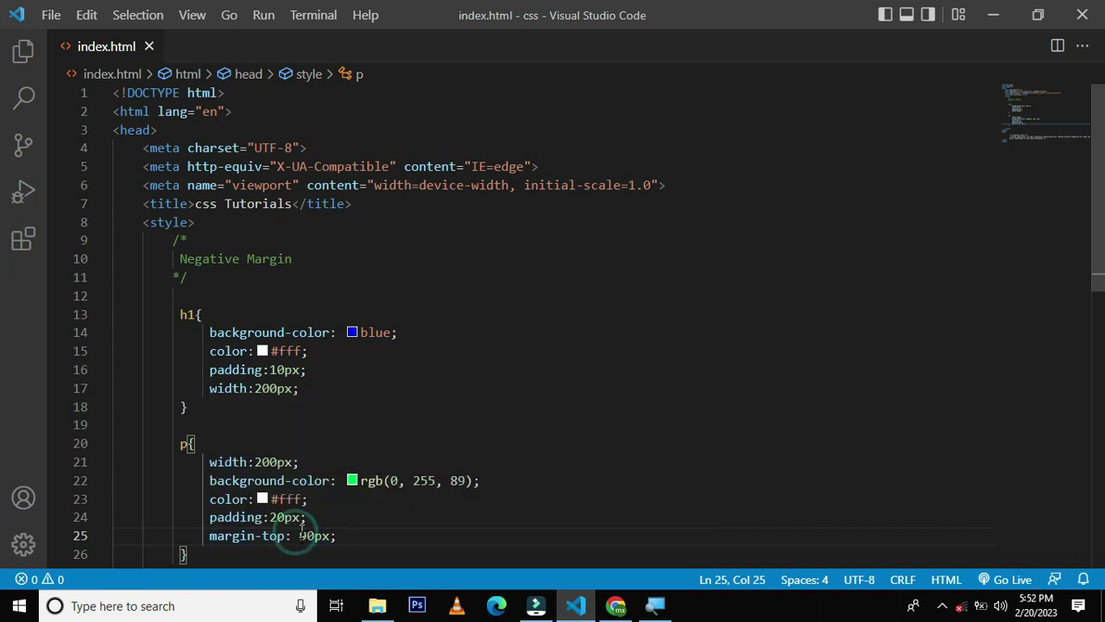
pyautogui.press('Right')
pyautogui.write('-')
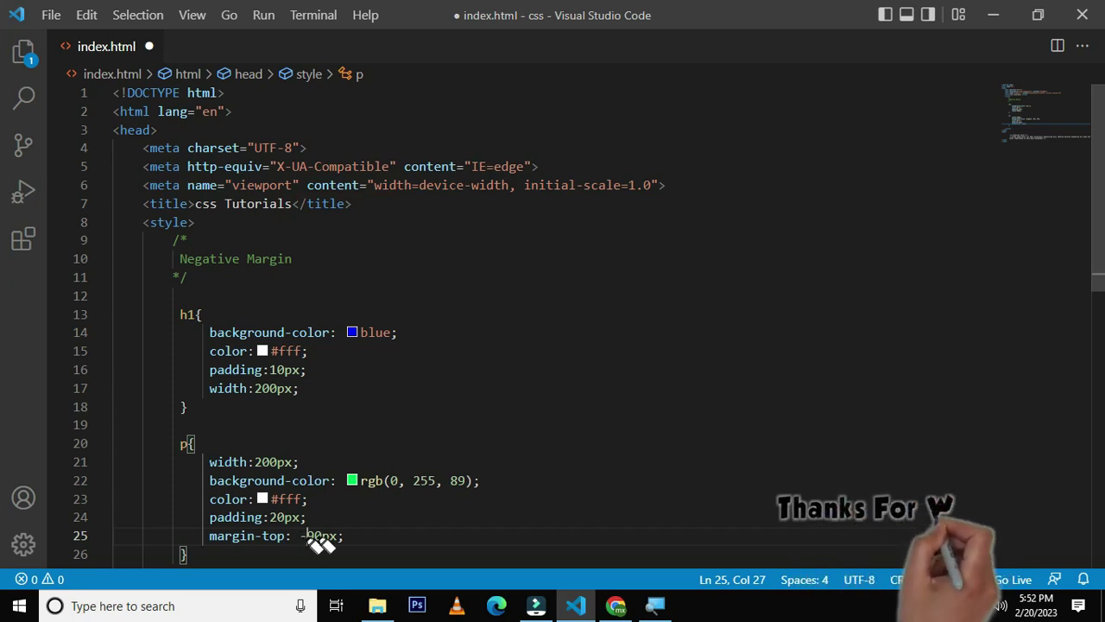
pyautogui.moveTo(441, 557); pyautogui.dragTo(467, 464)
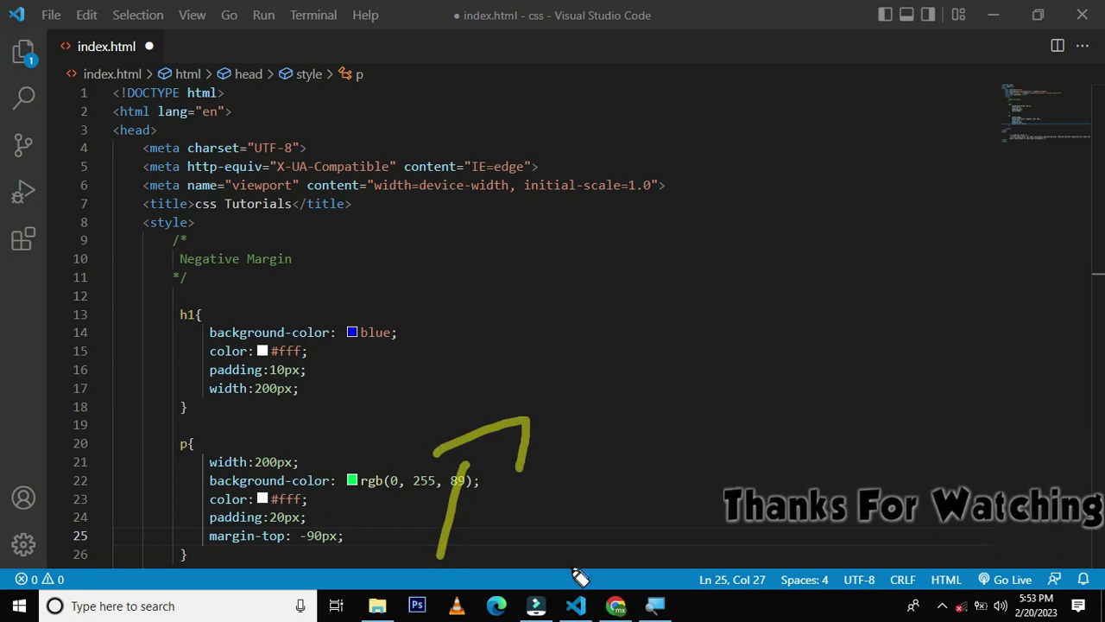
pyautogui.click(617, 607)
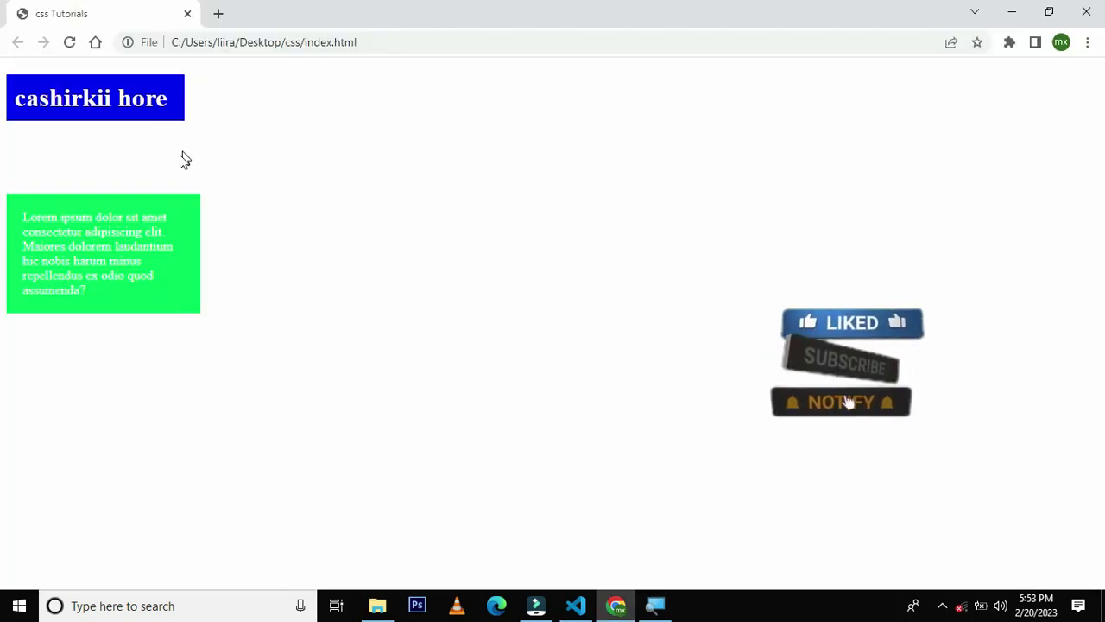
pyautogui.click(70, 43)
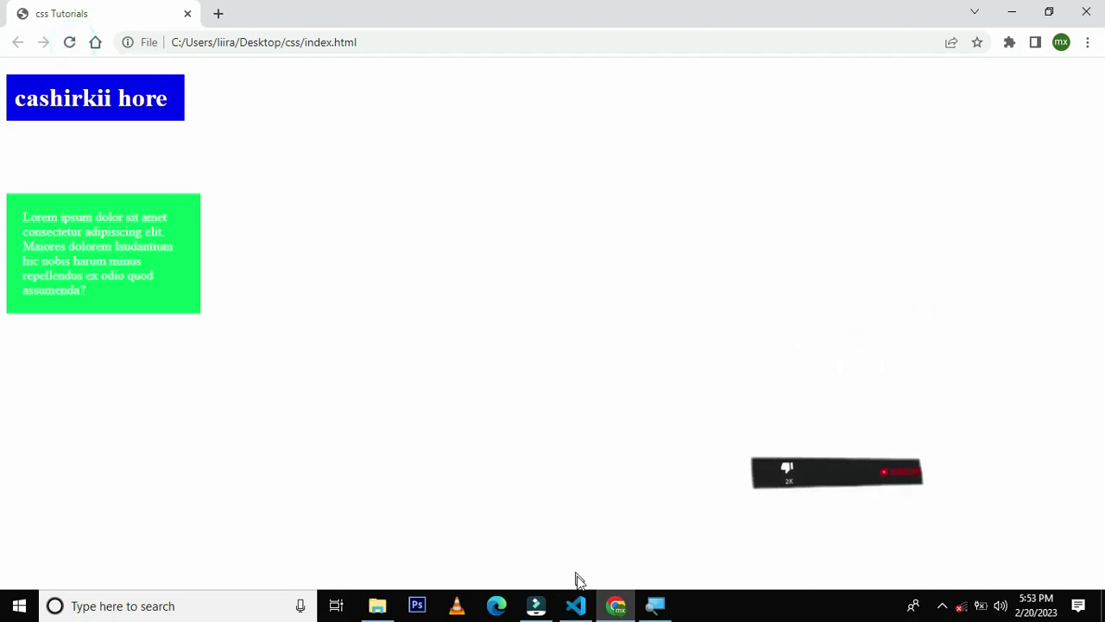
pyautogui.click(576, 605)
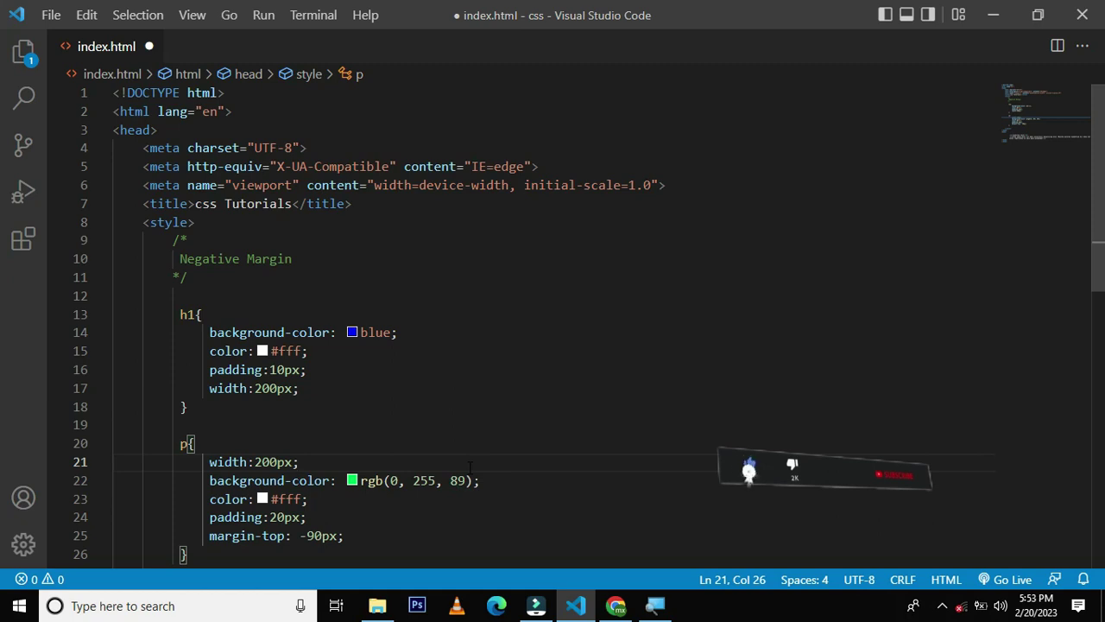
# - Save, then edit margin-top from -90px to -30px and save again
pyautogui.hotkey('ctrl', 's')
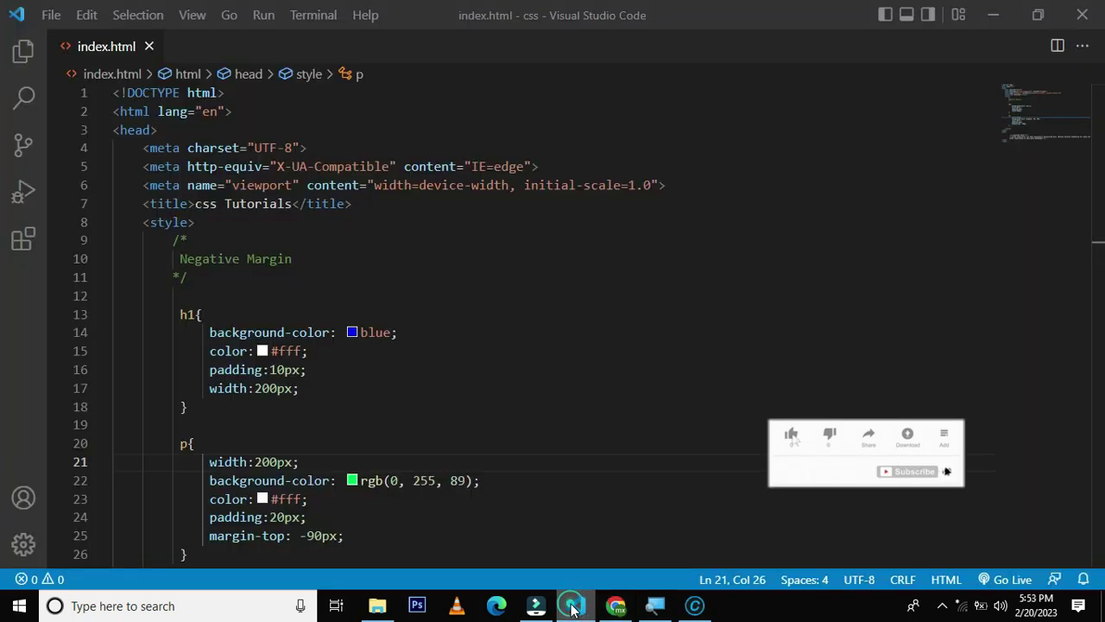
pyautogui.click(316, 535)
pyautogui.press('BackSpace')
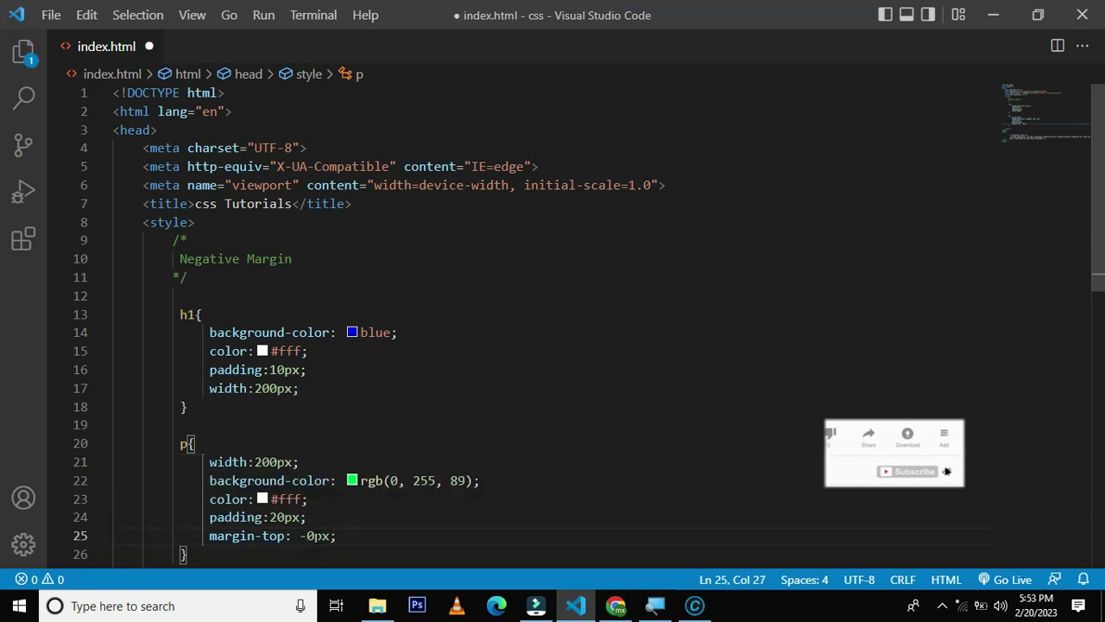
pyautogui.write('3')
pyautogui.hotkey('ctrl', 's')
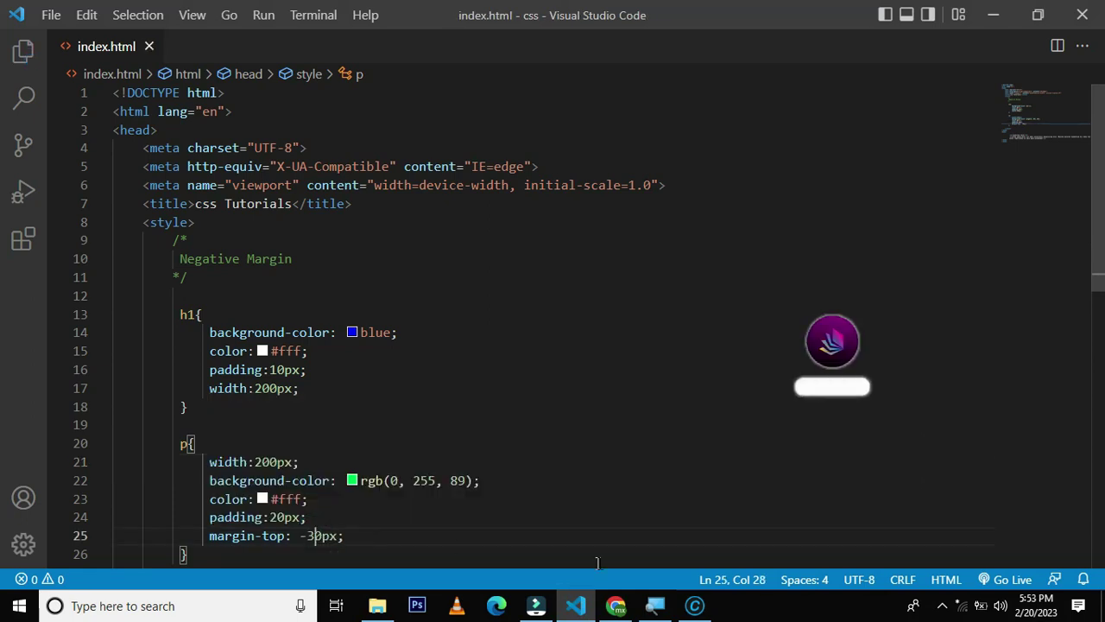
# - Check the rendered page in Chrome, briefly returning to the editor
pyautogui.click(616, 607)
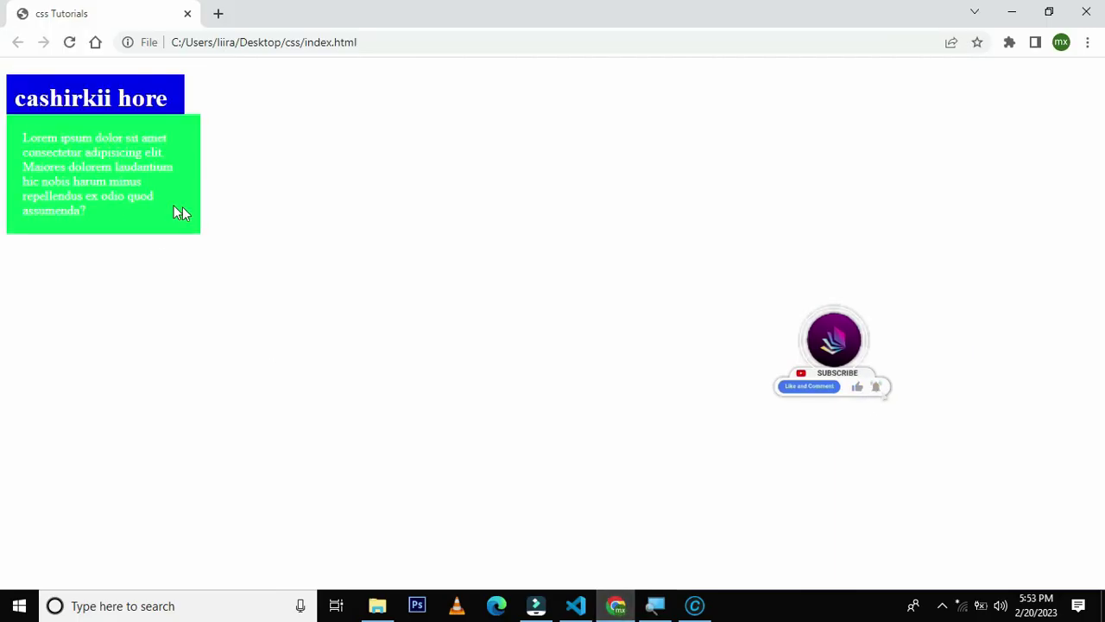
pyautogui.click(576, 605)
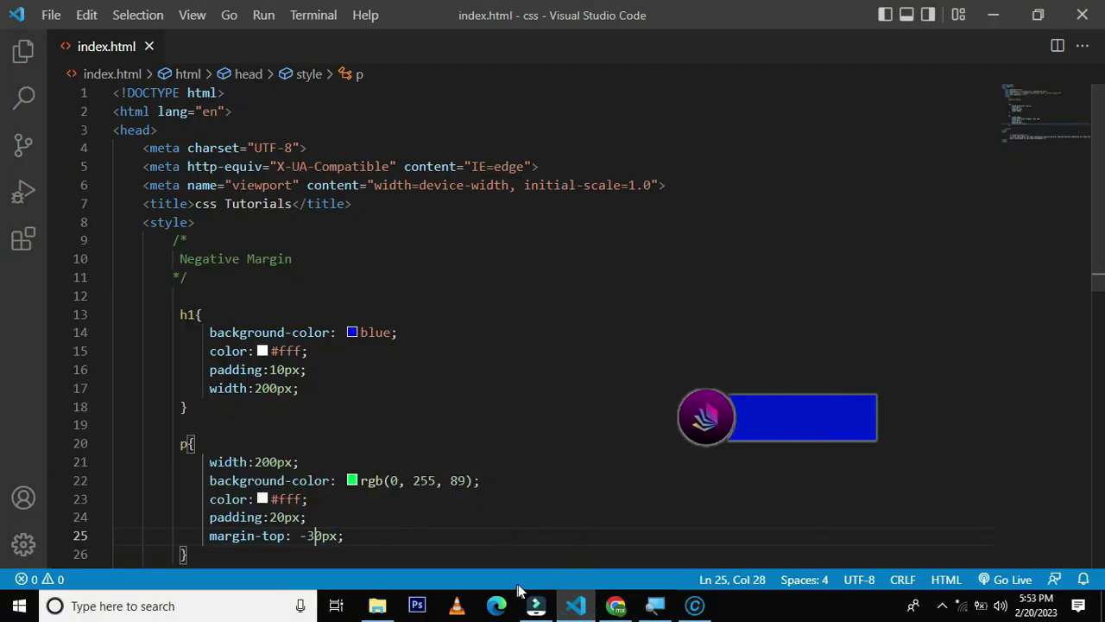
pyautogui.click(616, 605)
# - Mark the green paragraph overlapping the heading with highlighter strokes, clear them, and return to VS Code
pyautogui.hotkey('ctrl', 'shift', 'h')
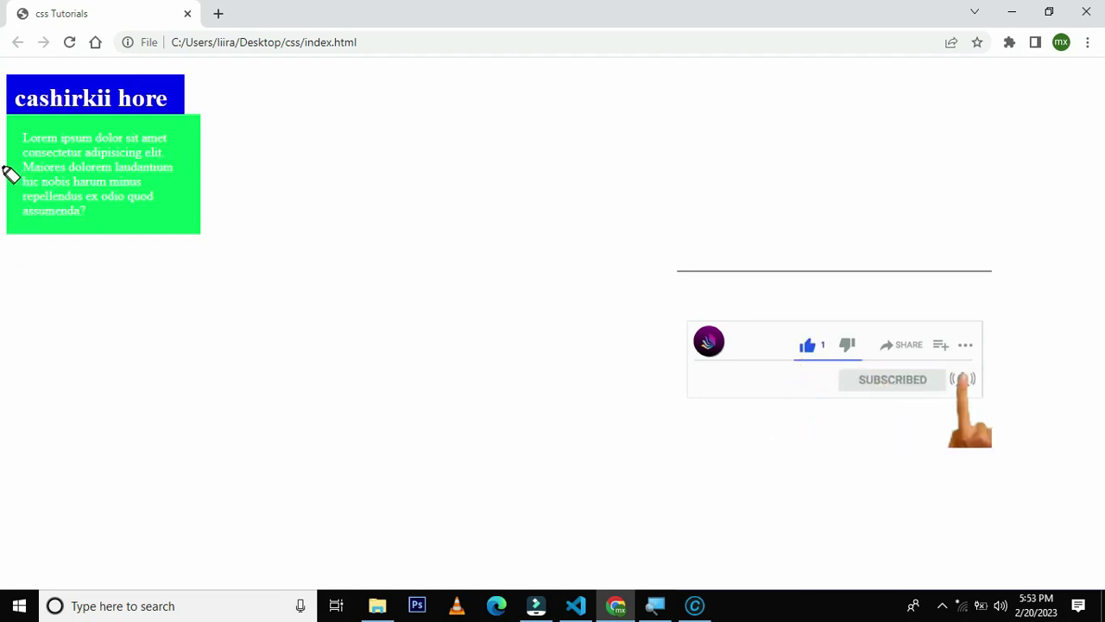
pyautogui.moveTo(7, 177); pyautogui.dragTo(216, 182)
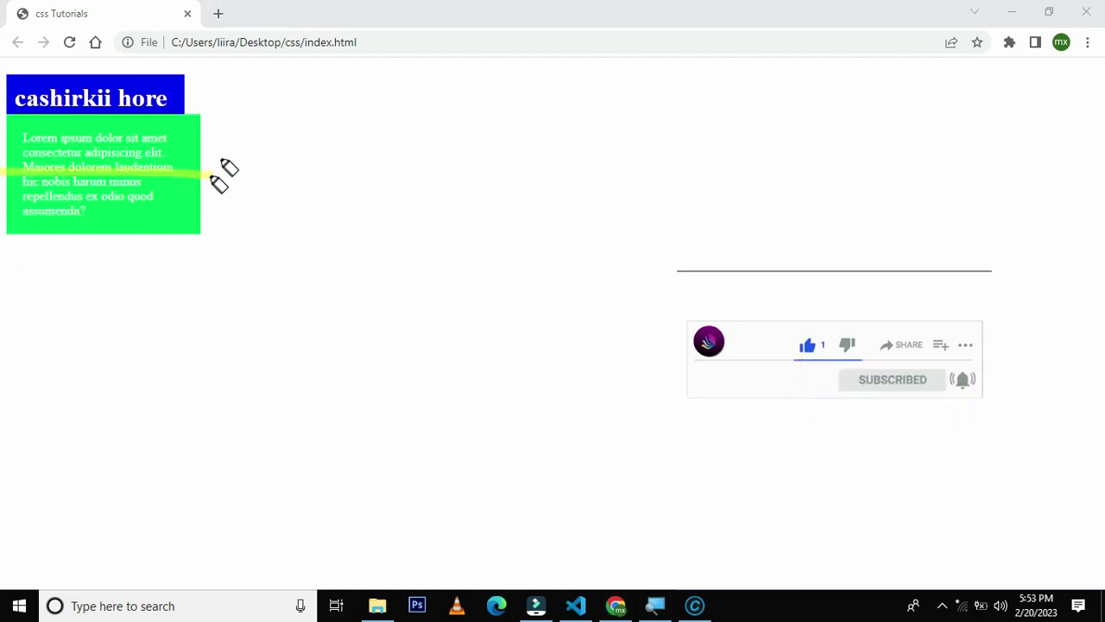
pyautogui.moveTo(222, 143); pyautogui.dragTo(246, 217)
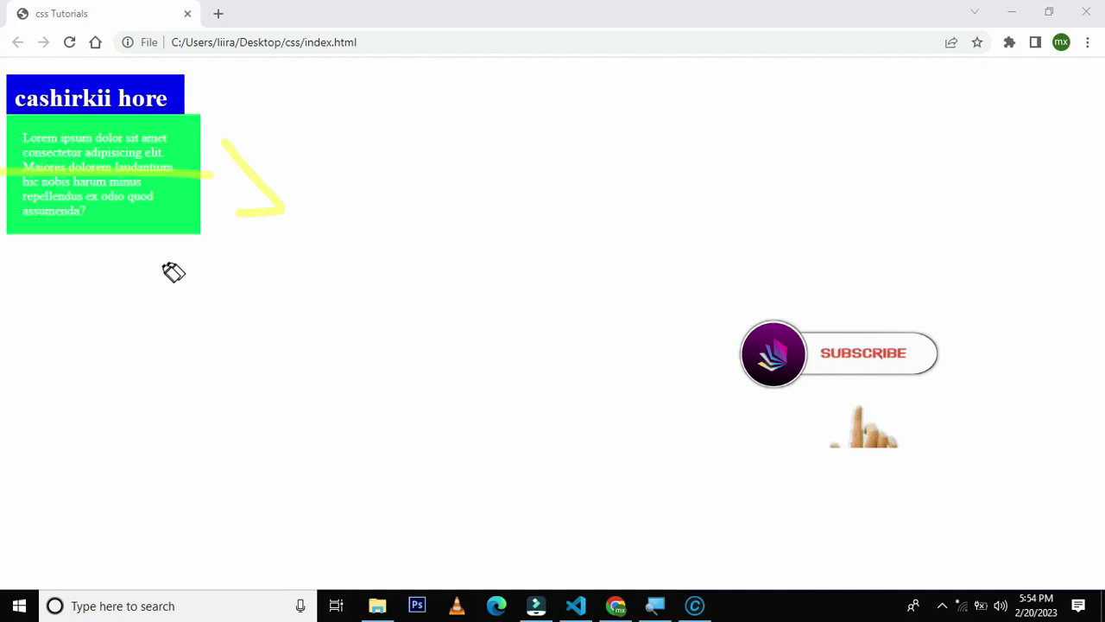
pyautogui.moveTo(171, 273); pyautogui.dragTo(4, 269)
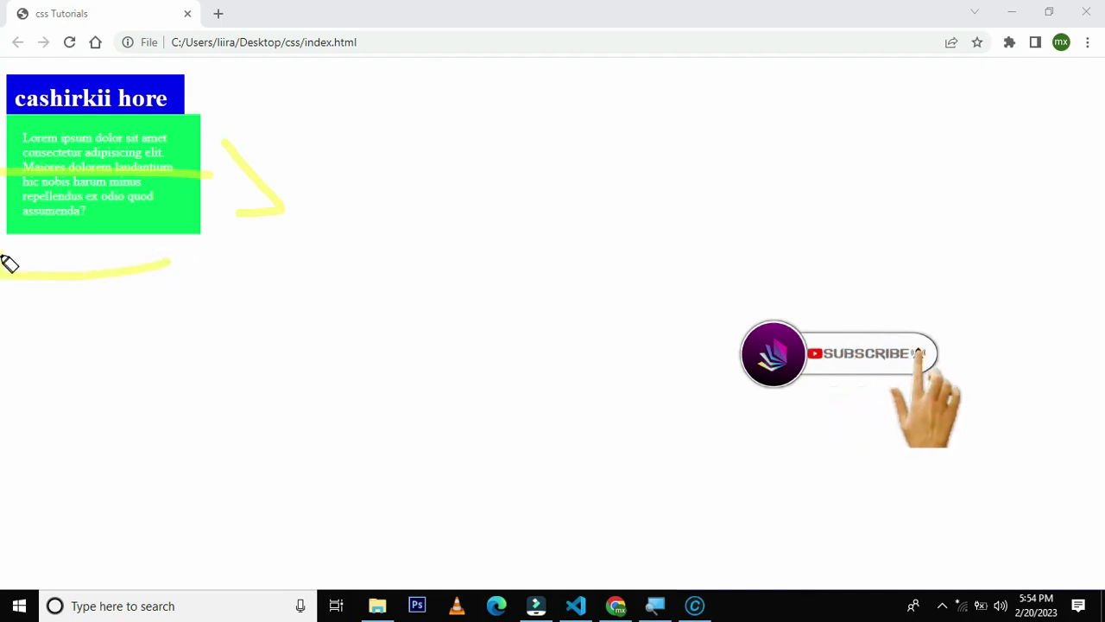
pyautogui.press('e')
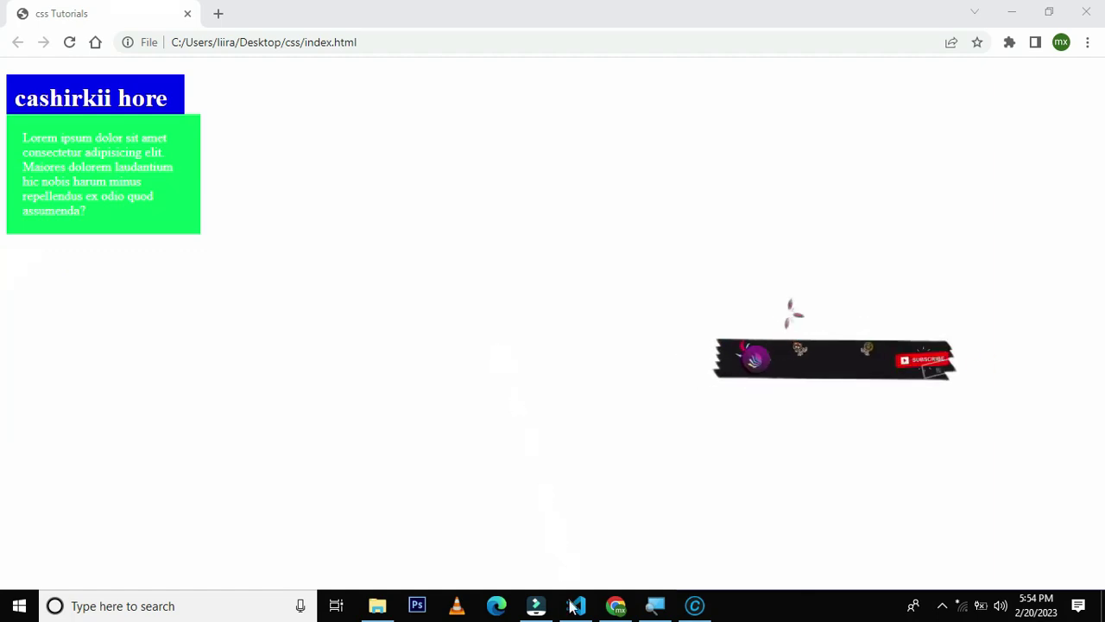
pyautogui.click(577, 606)
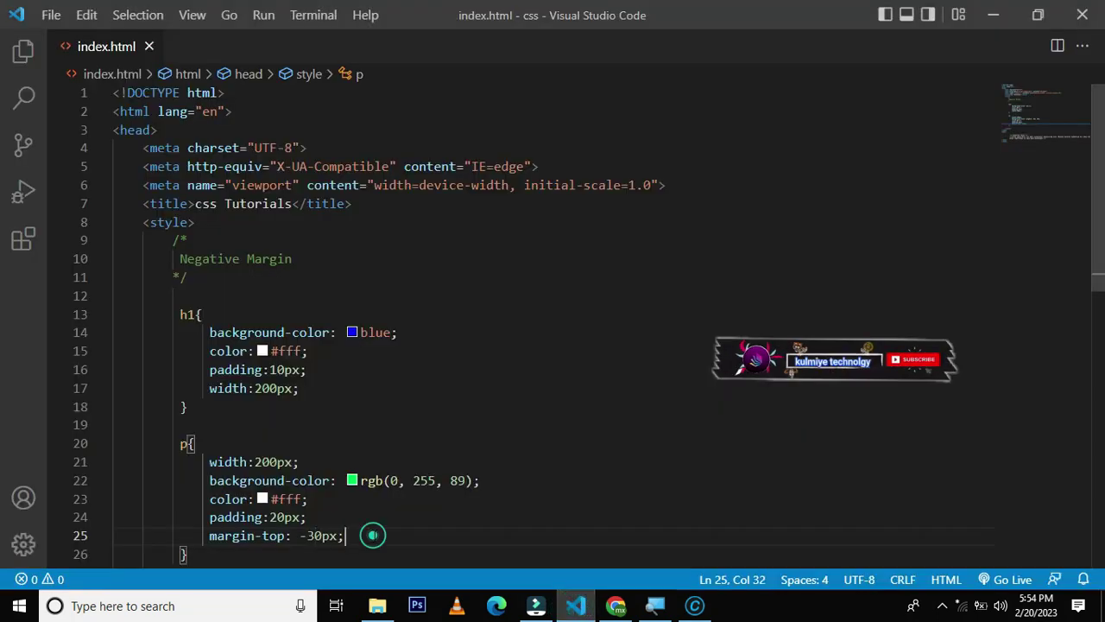
# - Add margin-left: 10px to the p rule, save, and view the shifted box in Chrome
pyautogui.press('Return')
pyautogui.write('marl')
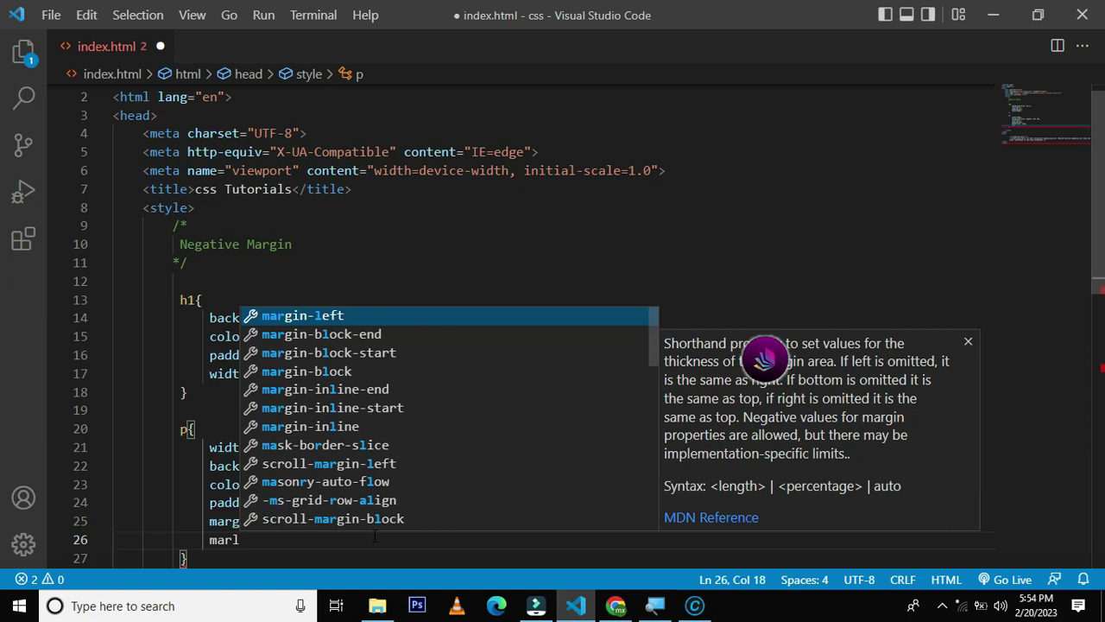
pyautogui.press('Return')
pyautogui.write('10px;')
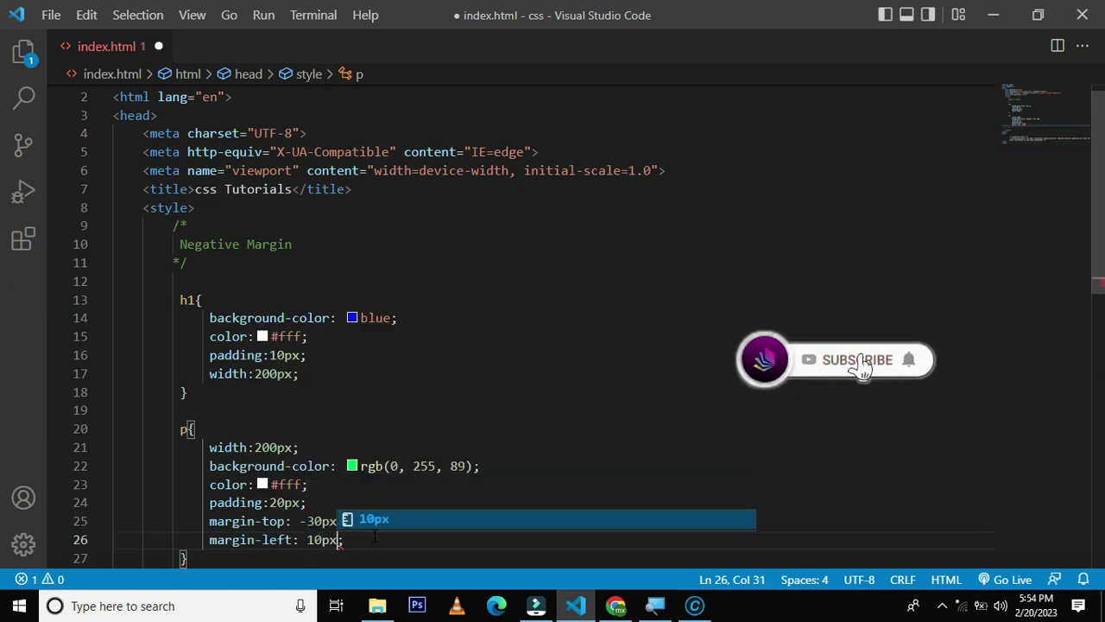
pyautogui.hotkey('ctrl', 's')
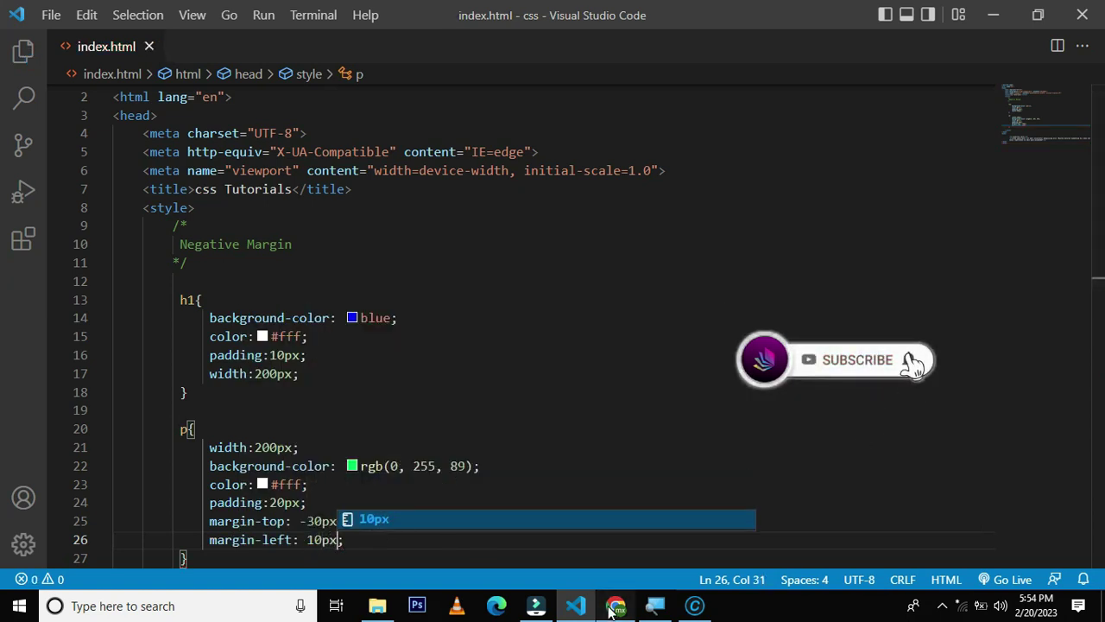
pyautogui.click(615, 605)
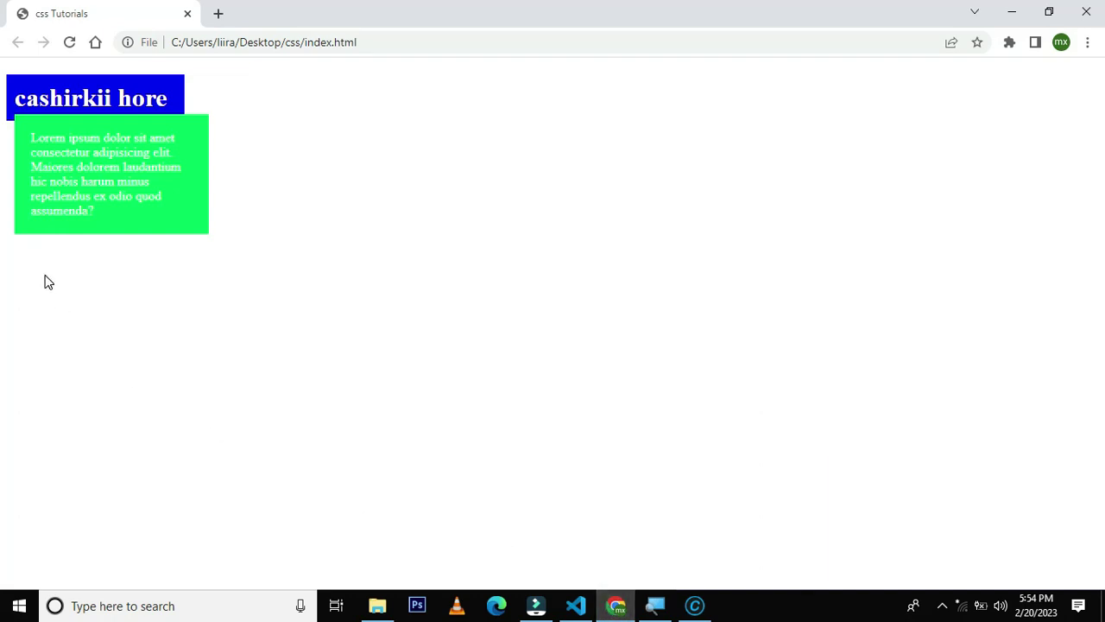
pyautogui.moveTo(5, 179); pyautogui.dragTo(32, 182)
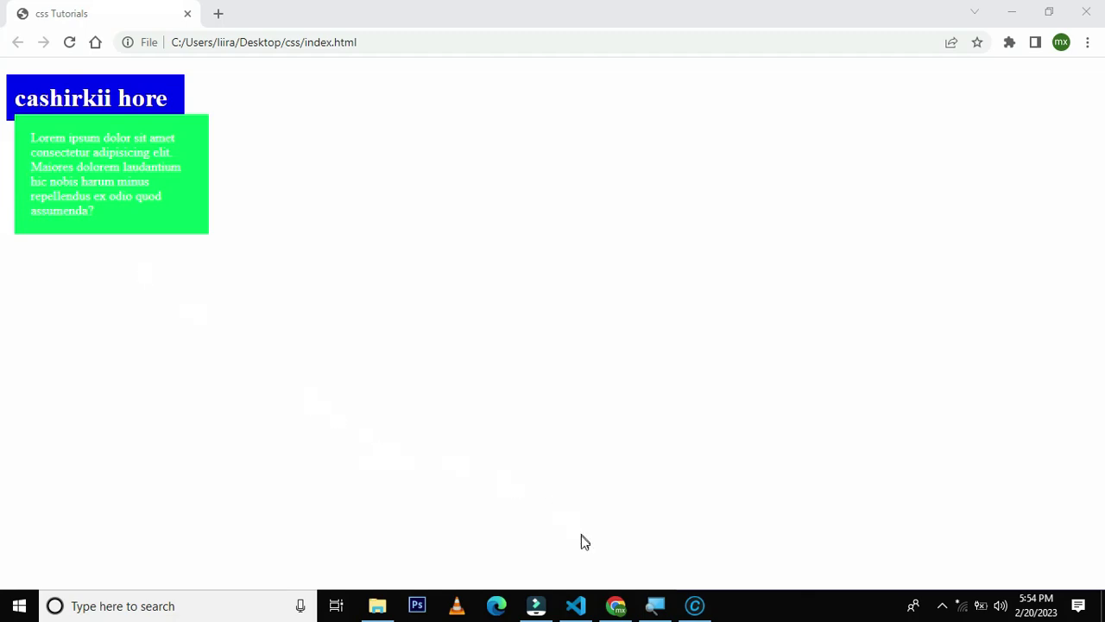
pyautogui.click(576, 605)
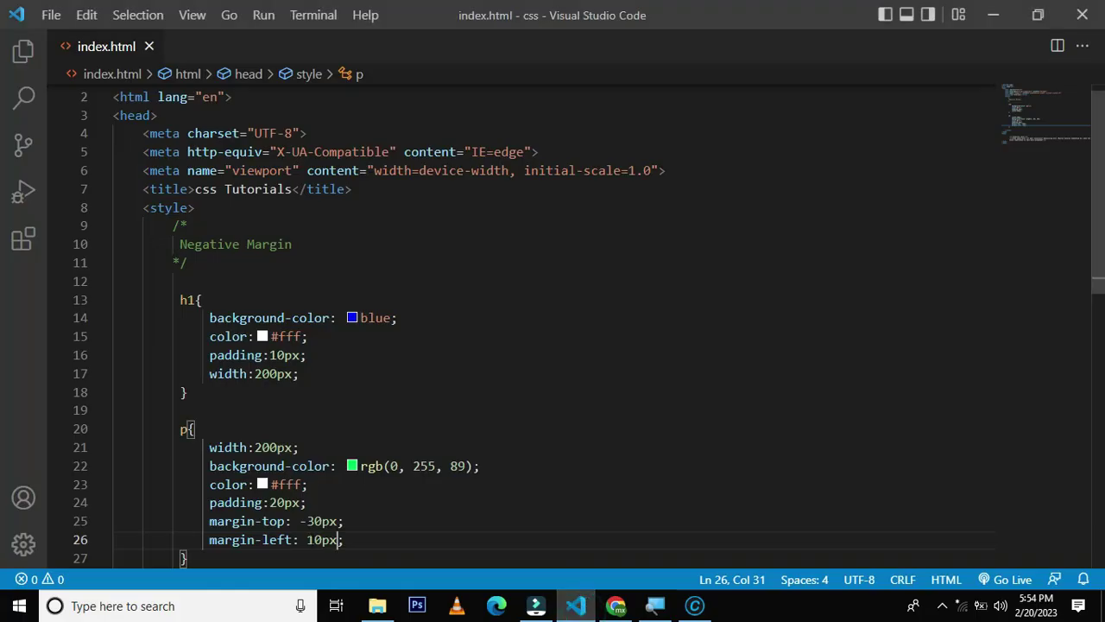
# - Make the paragraph's margin-left value negative, glancing at the browser meanwhile
pyautogui.click(308, 540)
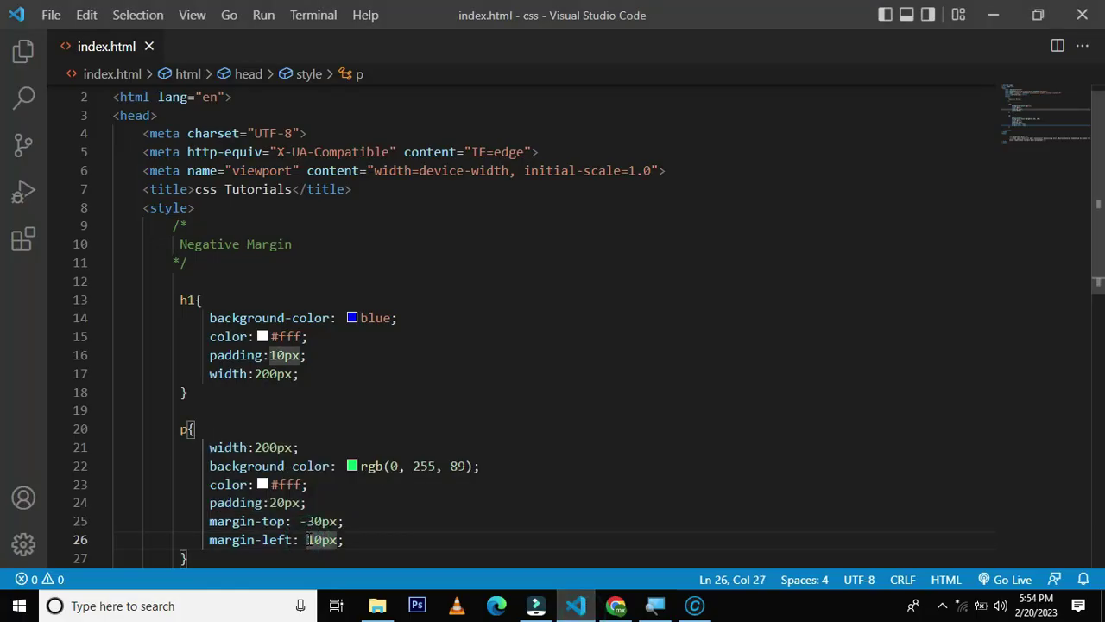
pyautogui.write('-')
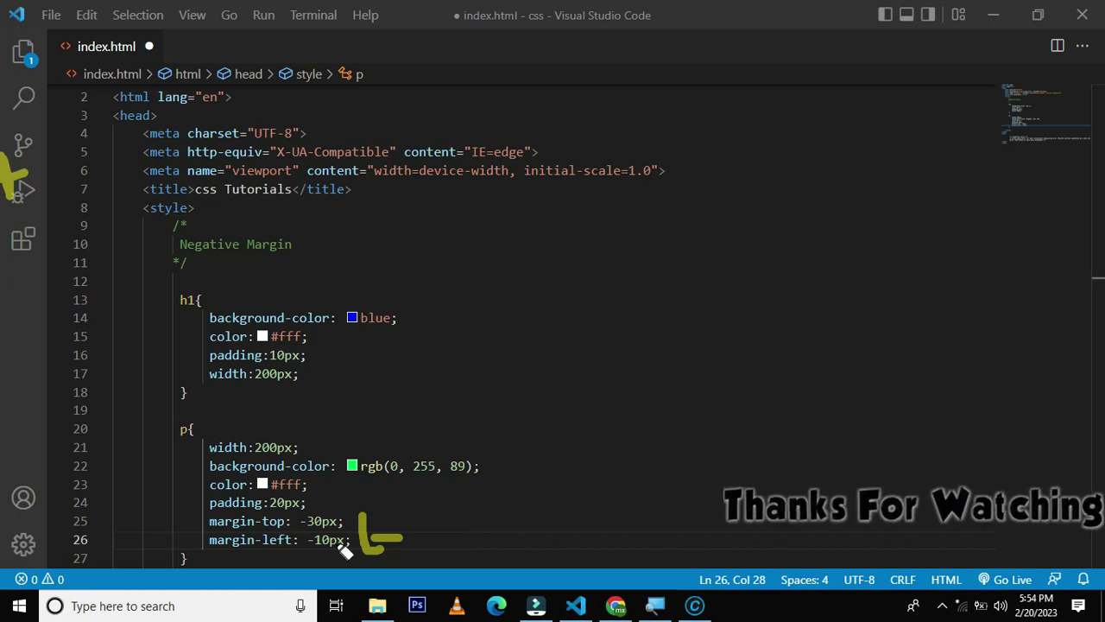
pyautogui.moveTo(209, 550); pyautogui.dragTo(330, 550)
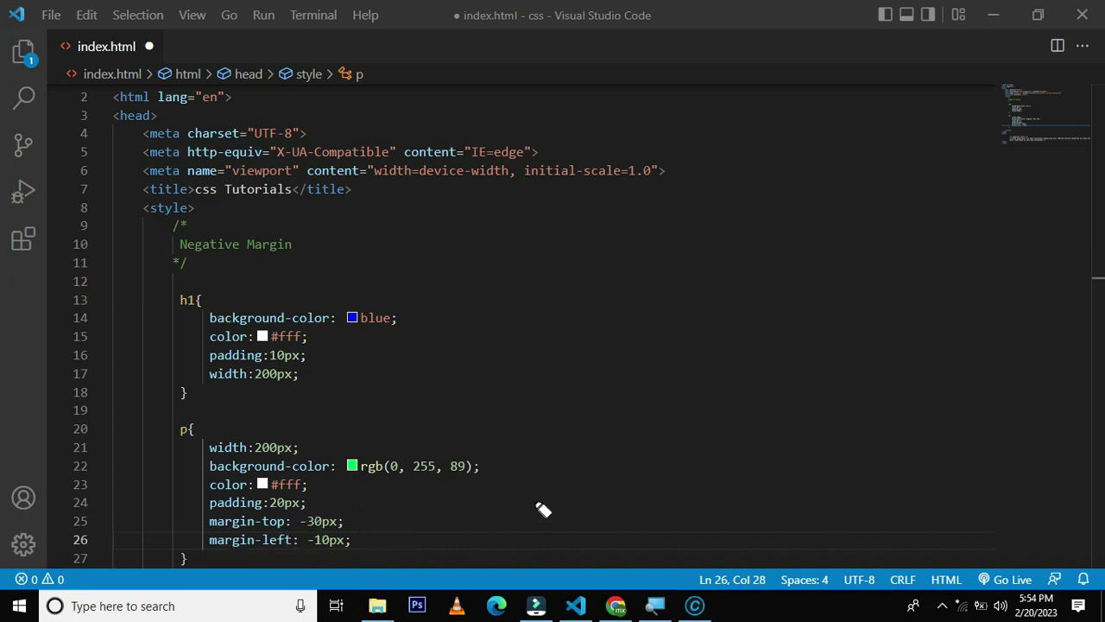
pyautogui.hotkey('alt', 'Tab')
pyautogui.hotkey('alt', 'Tab')
pyautogui.click(431, 412)
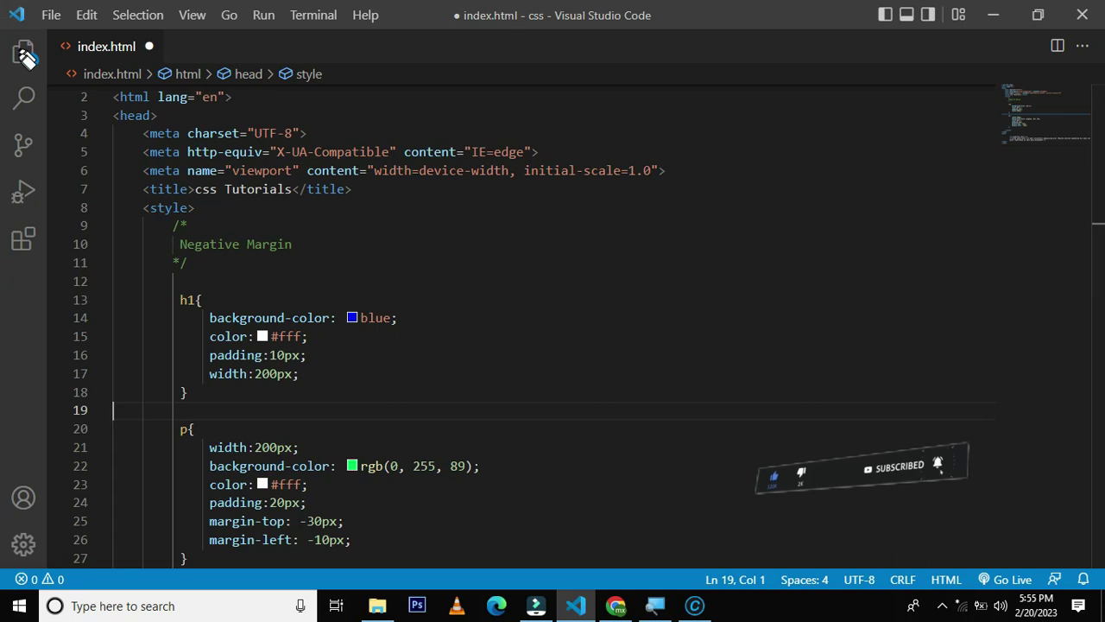
pyautogui.hotkey('alt', 'Tab')
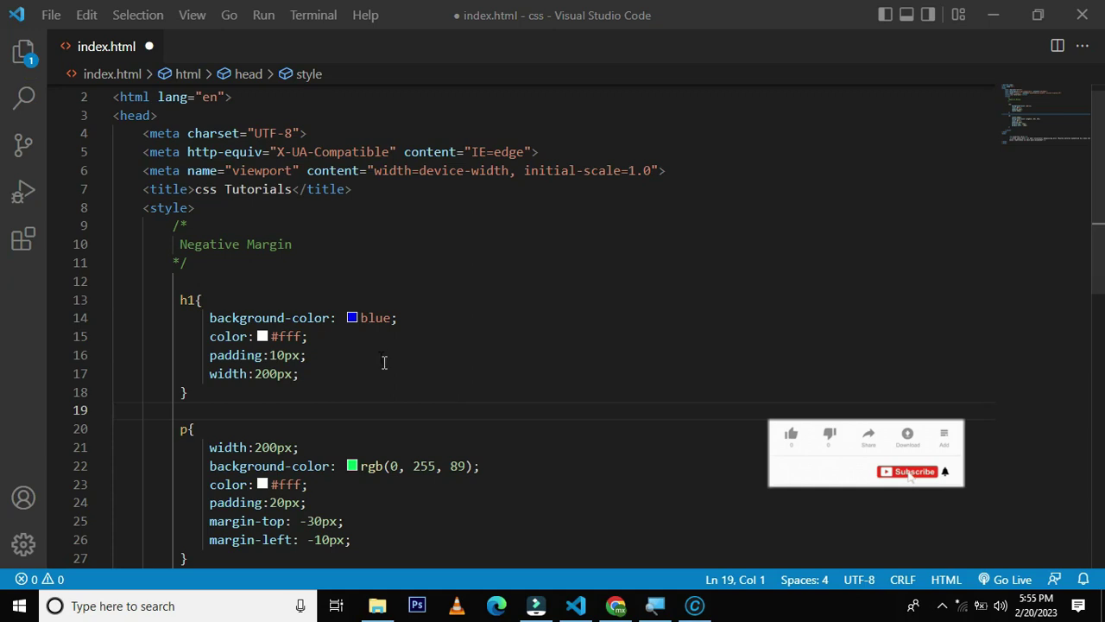
# - Save the stylesheet and check the page in Chrome before returning
pyautogui.click(383, 358)
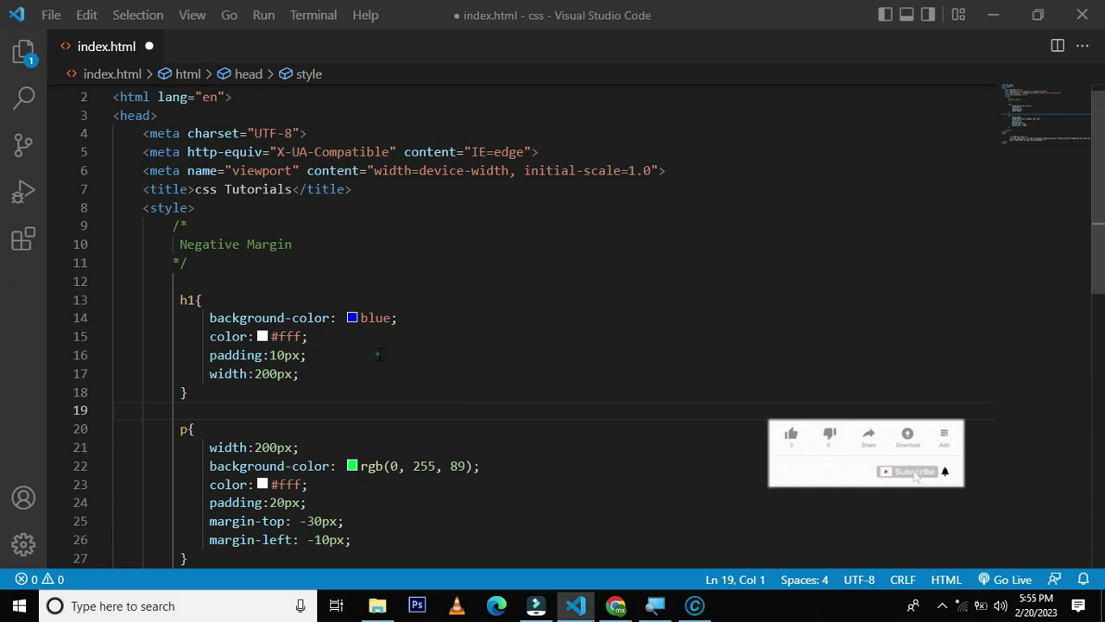
pyautogui.hotkey('ctrl', 's')
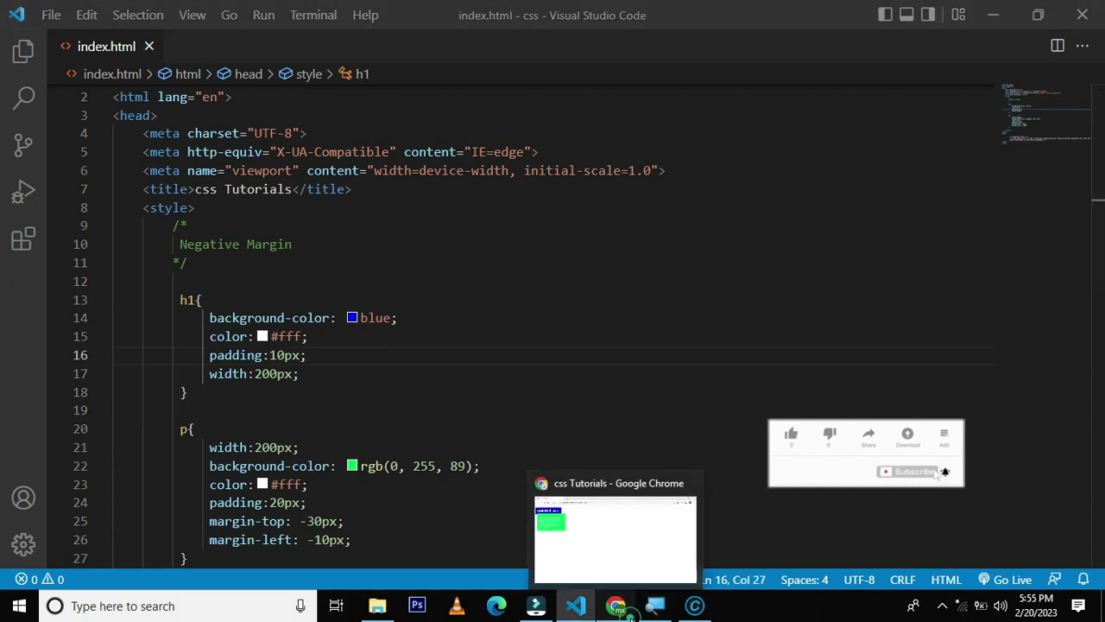
pyautogui.click(617, 605)
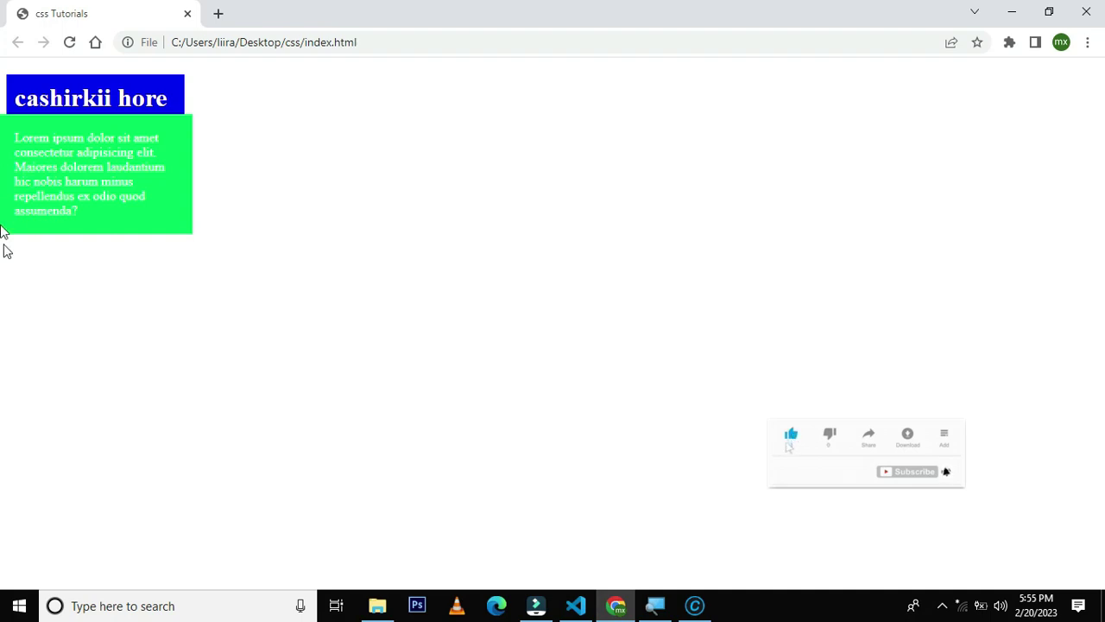
pyautogui.click(576, 605)
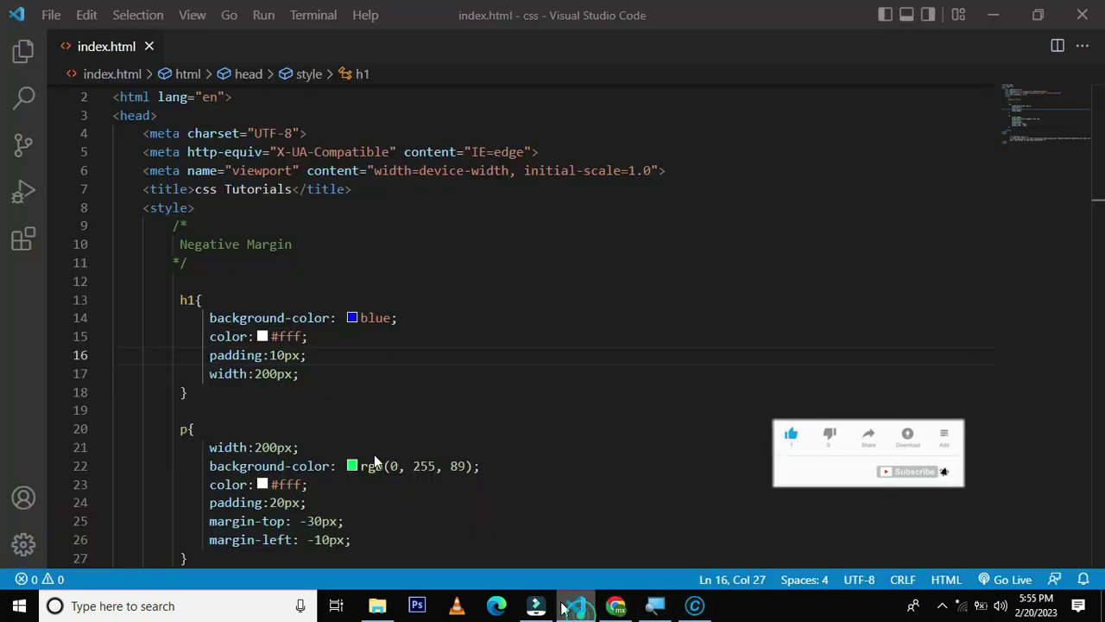
# - Change margin-left to -20px, save, and reload Chrome to show the change
pyautogui.doubleClick(322, 539)
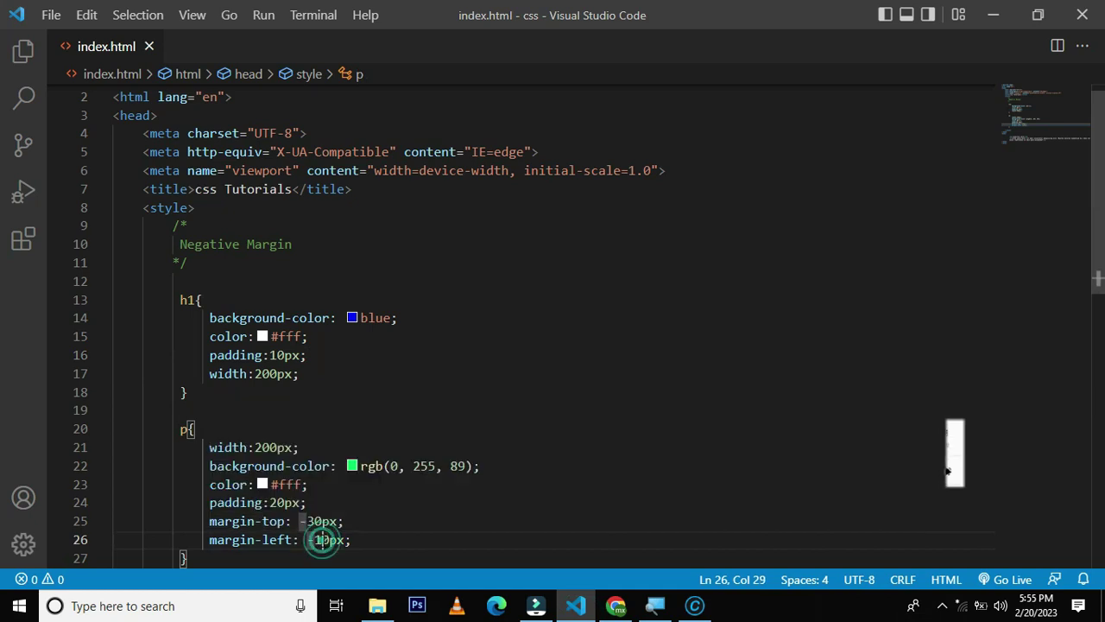
pyautogui.write('30')
pyautogui.hotkey('ctrl', 's')
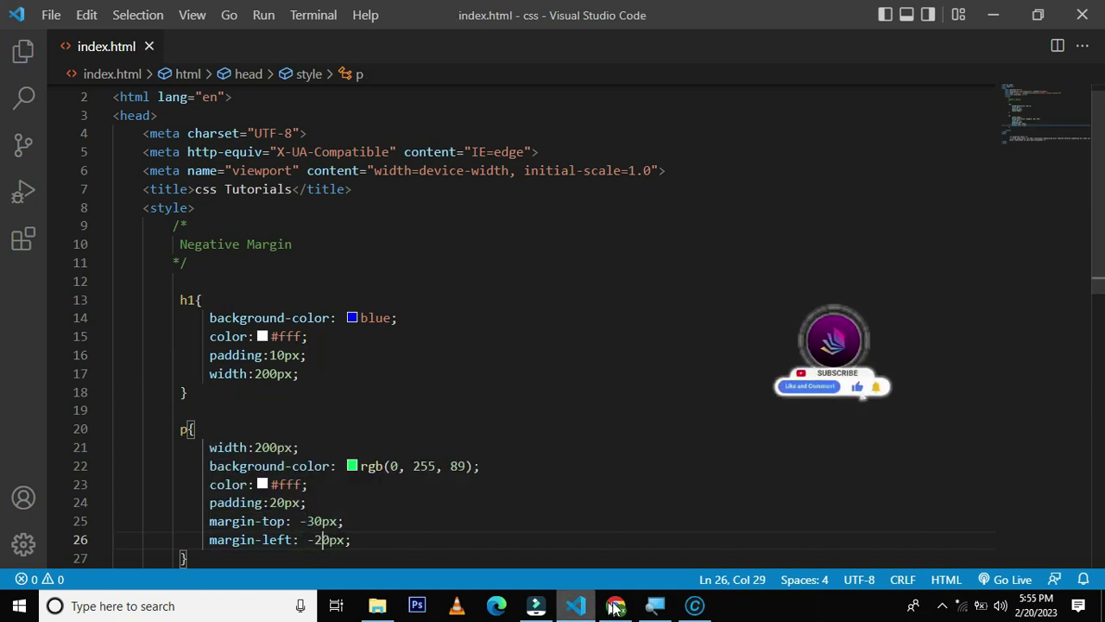
pyautogui.click(617, 606)
pyautogui.press('F5')
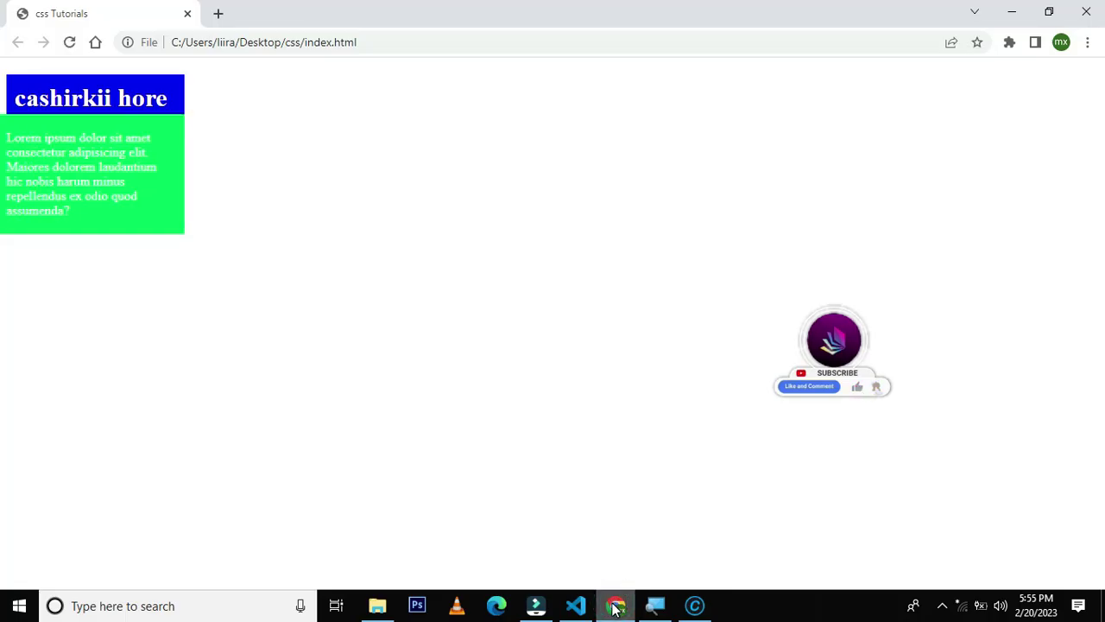
# - Compare the Chrome page's -20px left-margin green box with the p rule code
pyautogui.click(577, 606)
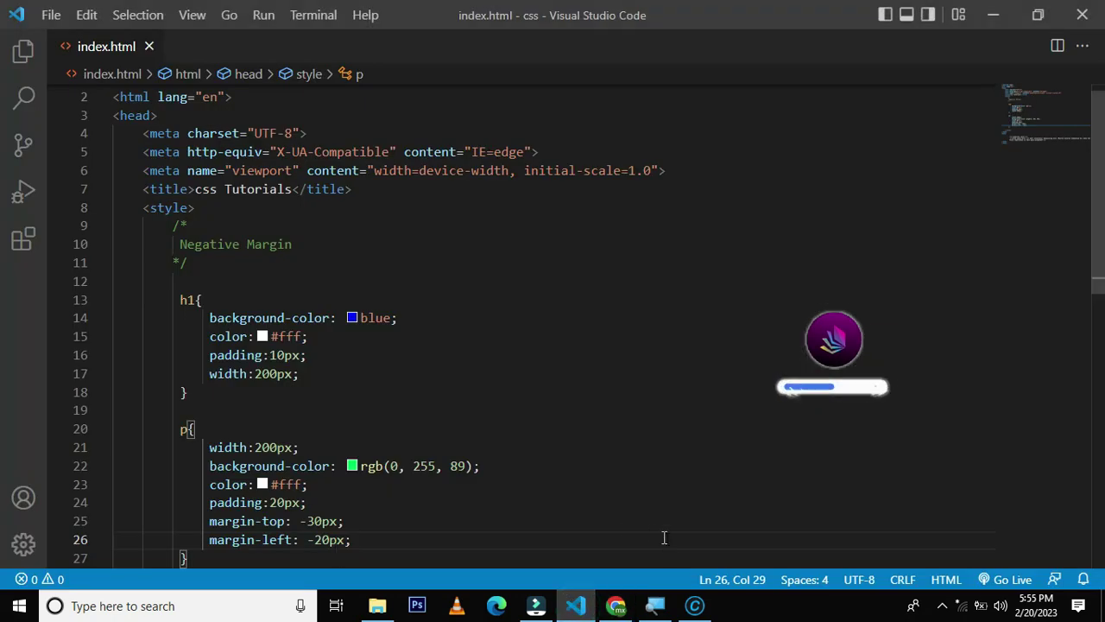
pyautogui.click(617, 605)
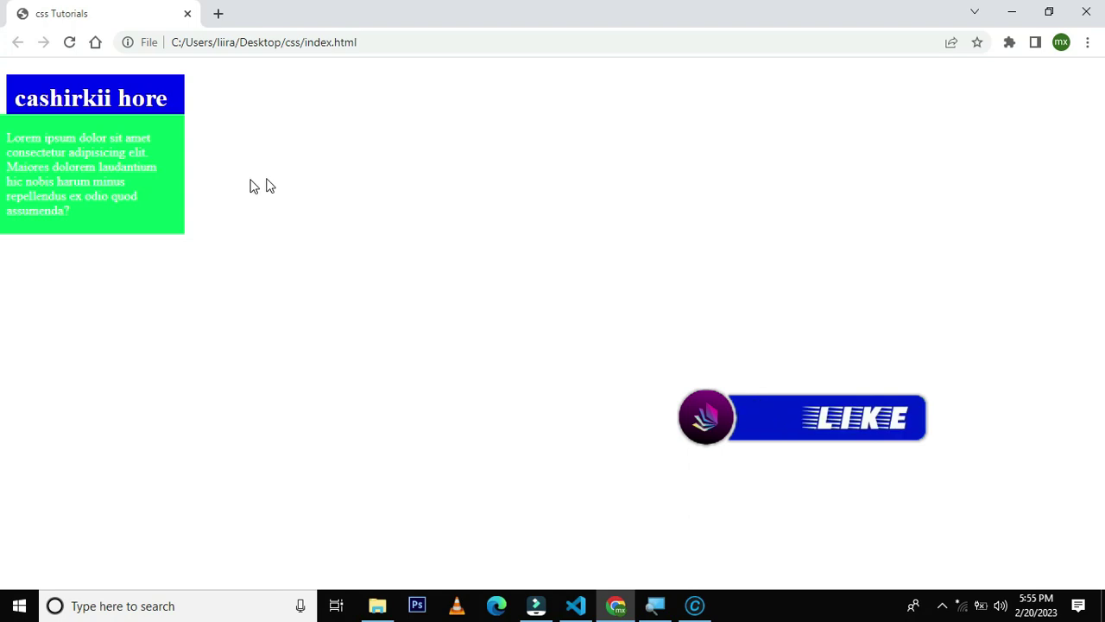
pyautogui.click(577, 605)
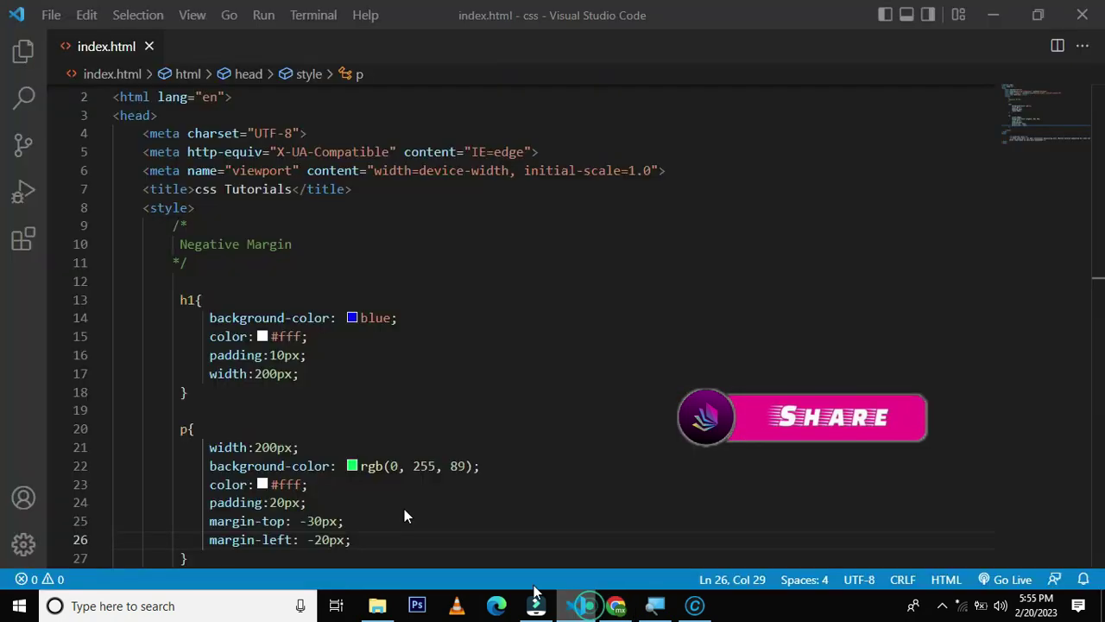
# - Add margin-right: -20px below margin-left in the p rule and save
pyautogui.click(376, 541)
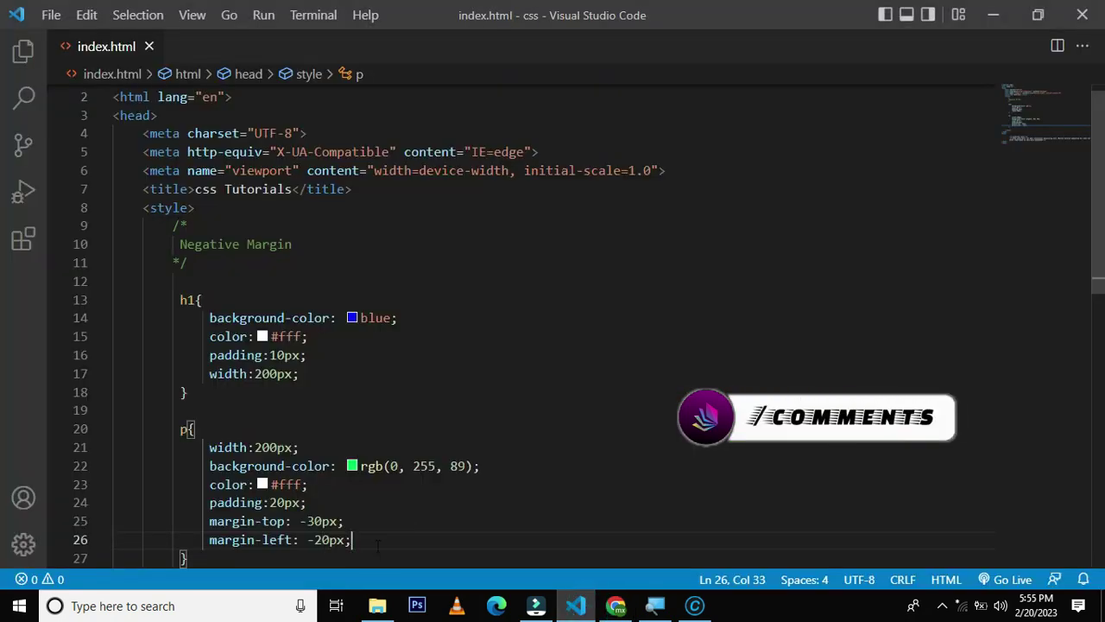
pyautogui.press('Return')
pyautogui.write('m')
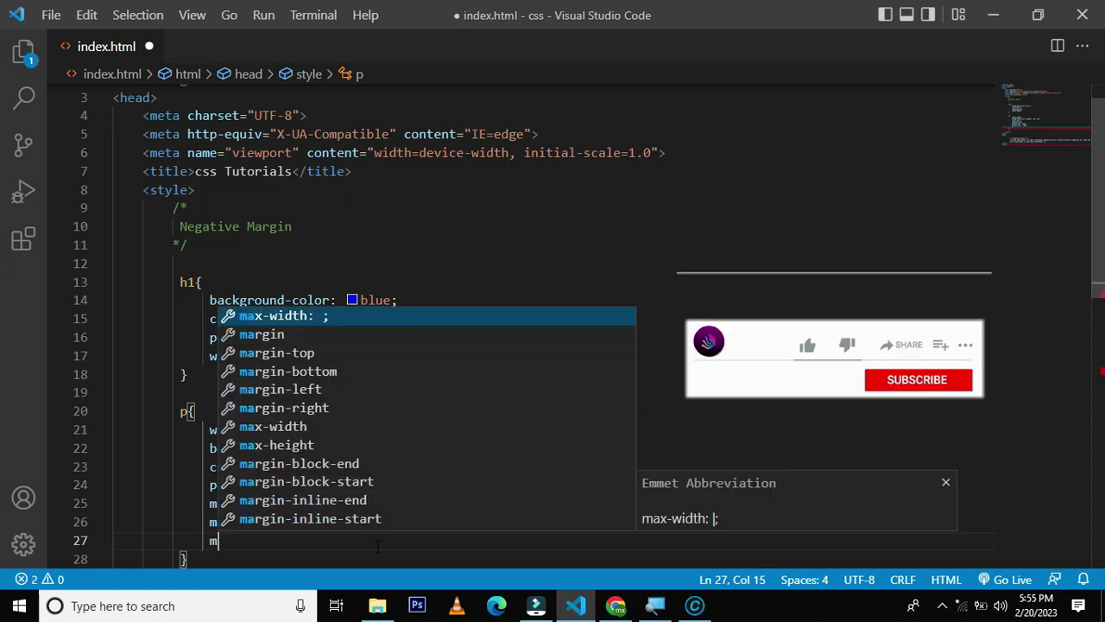
pyautogui.write('arg')
pyautogui.press('Down')
pyautogui.press('Down')
pyautogui.press('Down')
pyautogui.press('Return')
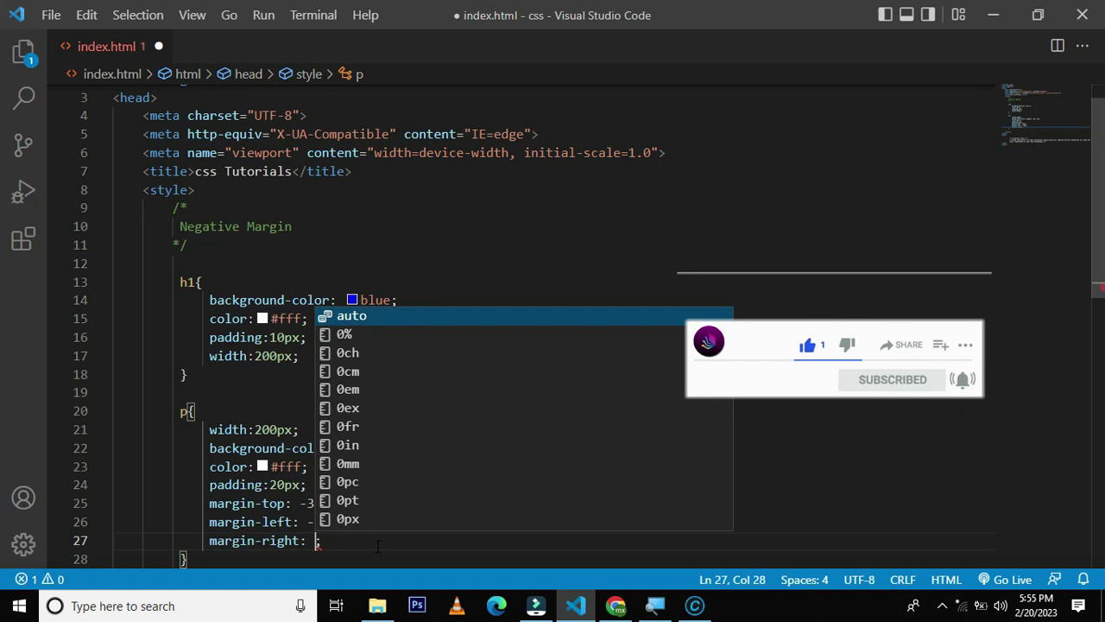
pyautogui.write('20')
pyautogui.press('BackSpace')
pyautogui.write('px')
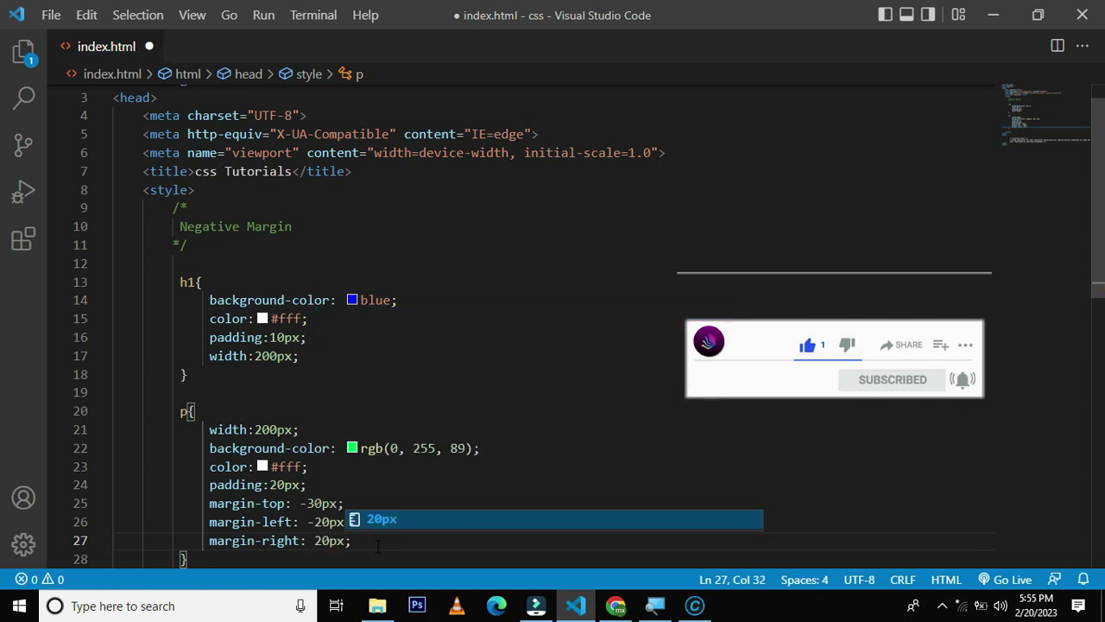
pyautogui.click(315, 540)
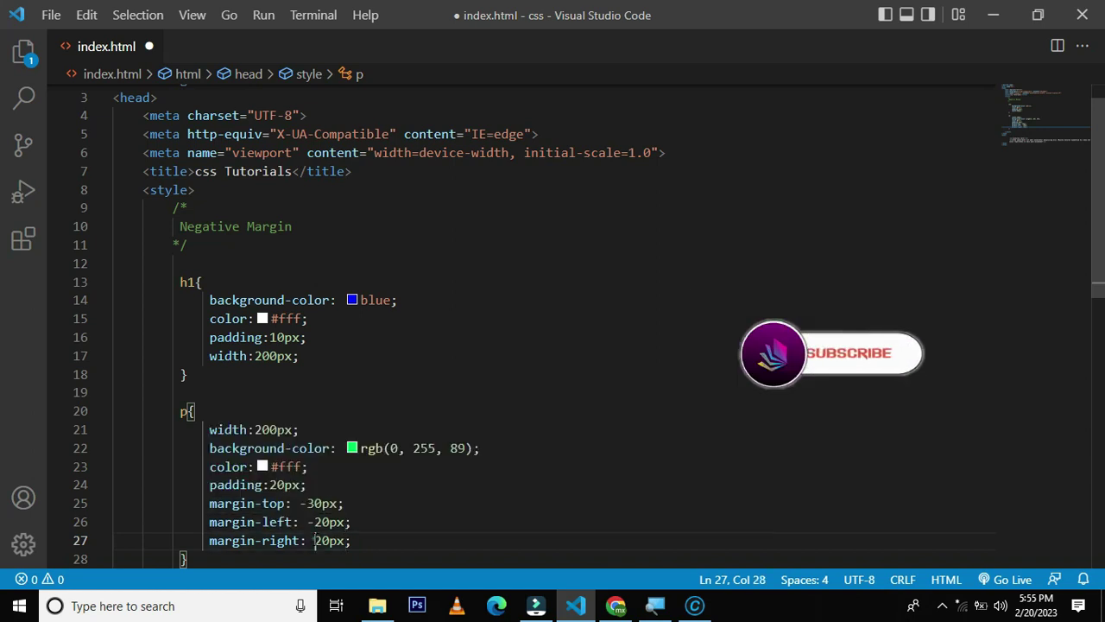
pyautogui.write('-')
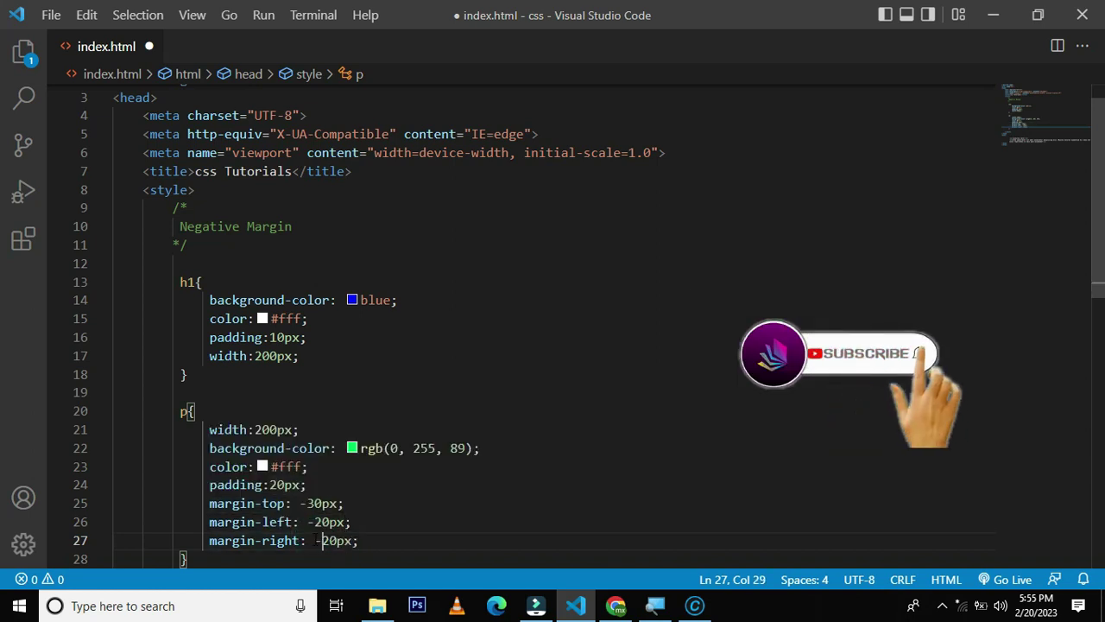
pyautogui.hotkey('ctrl', 's')
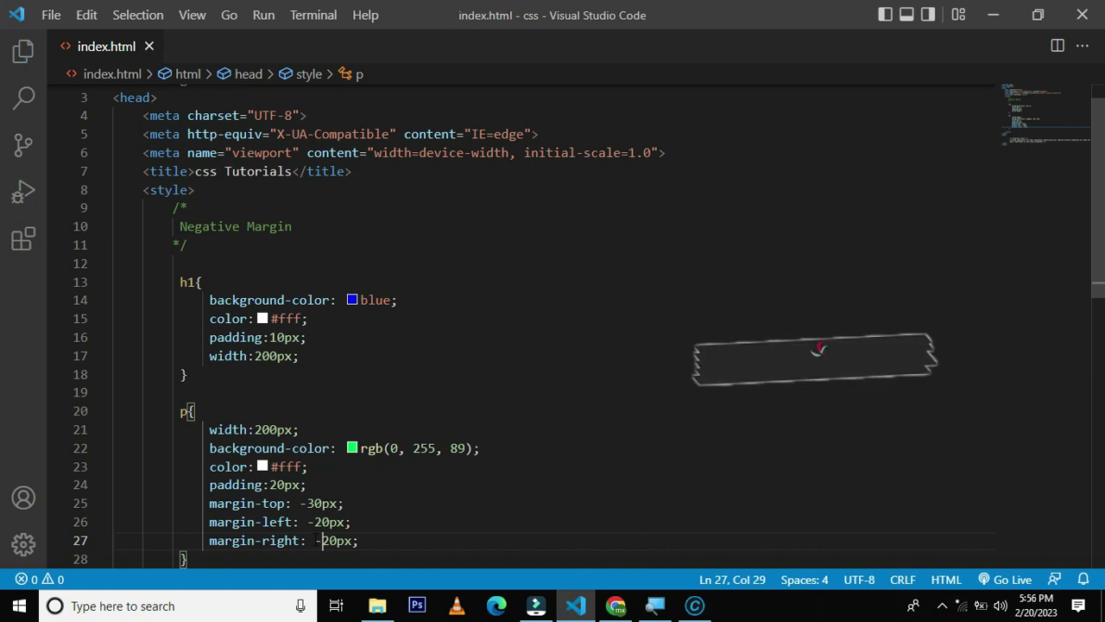